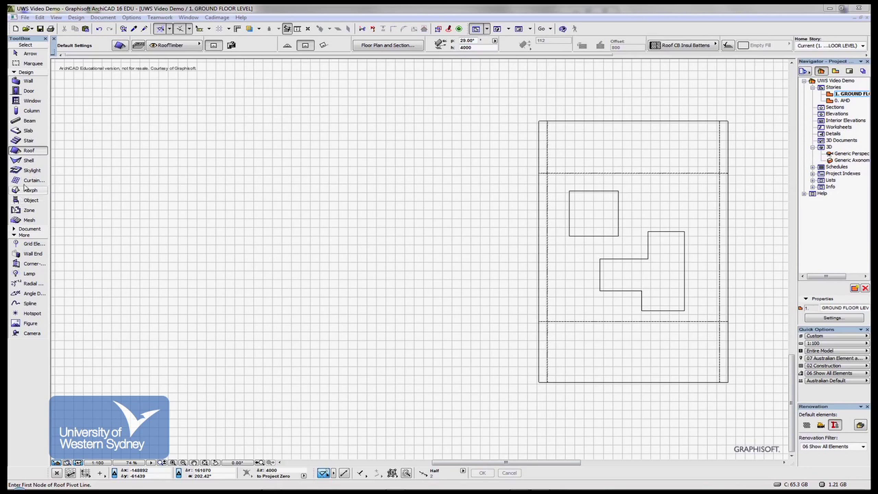
- In the default roof settings, choose Air Space as the plan and section cut fill
double_click(30, 151)
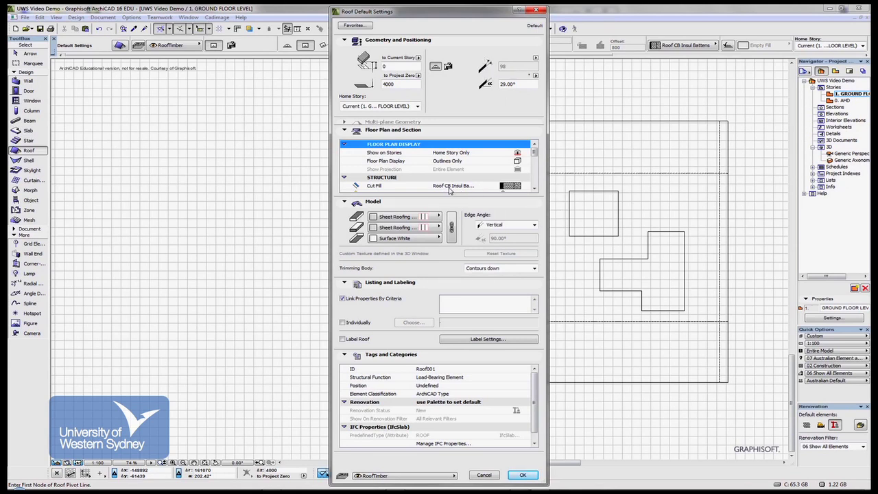
click(524, 186)
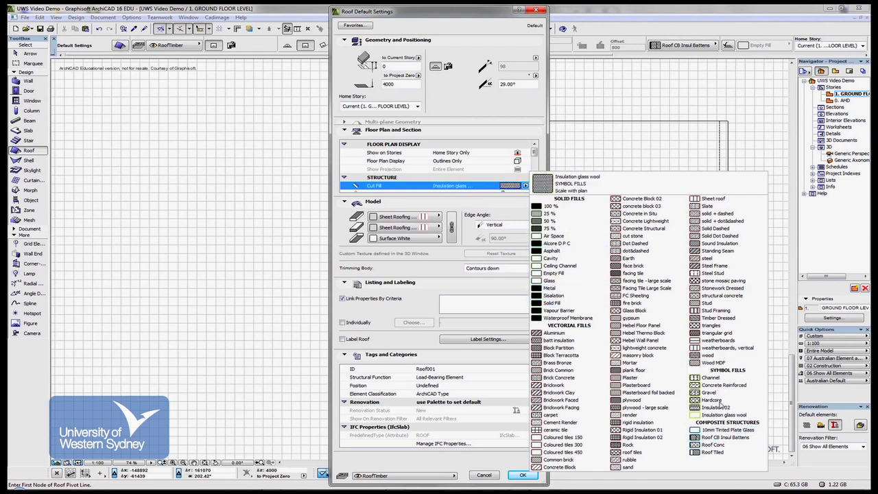
click(557, 236)
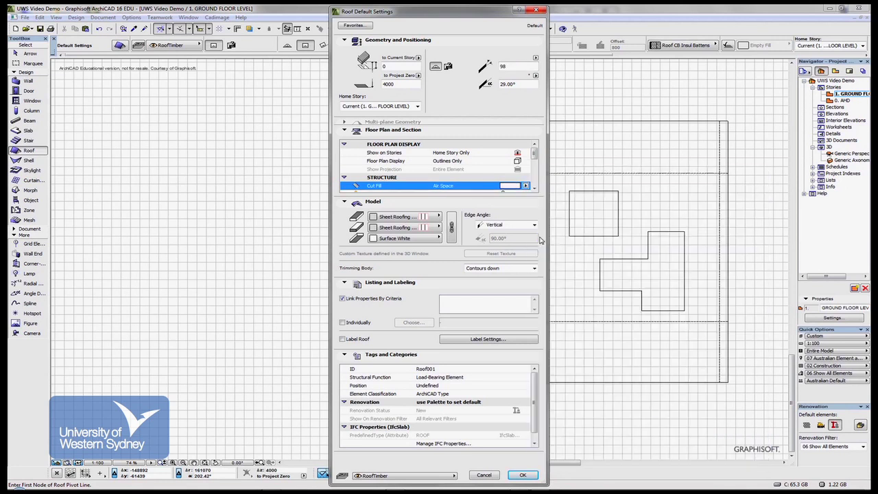
- Set the default roof thickness to 100, measured perpendicular, and the roof pitch to 32°
double_click(509, 66)
text(1)
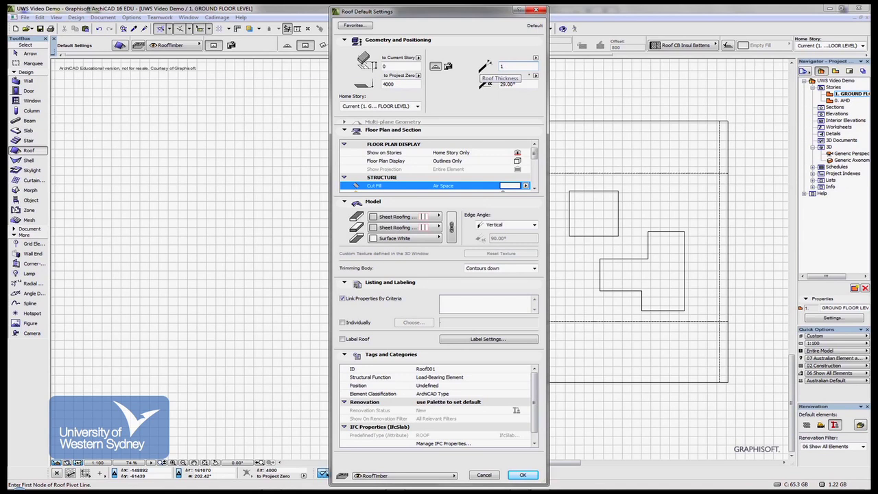
text(00)
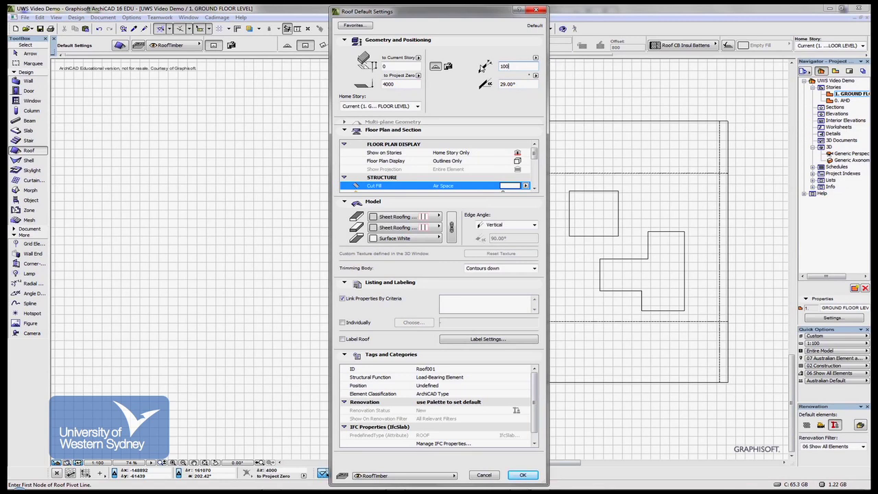
click(535, 58)
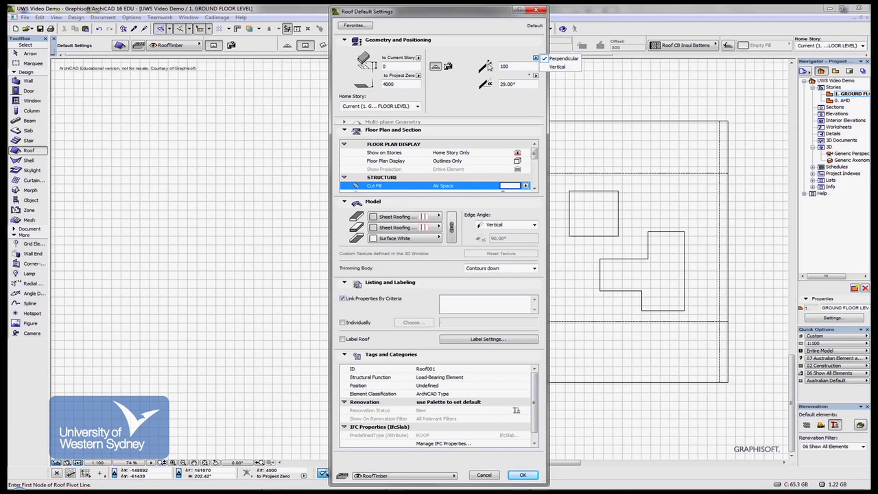
click(549, 67)
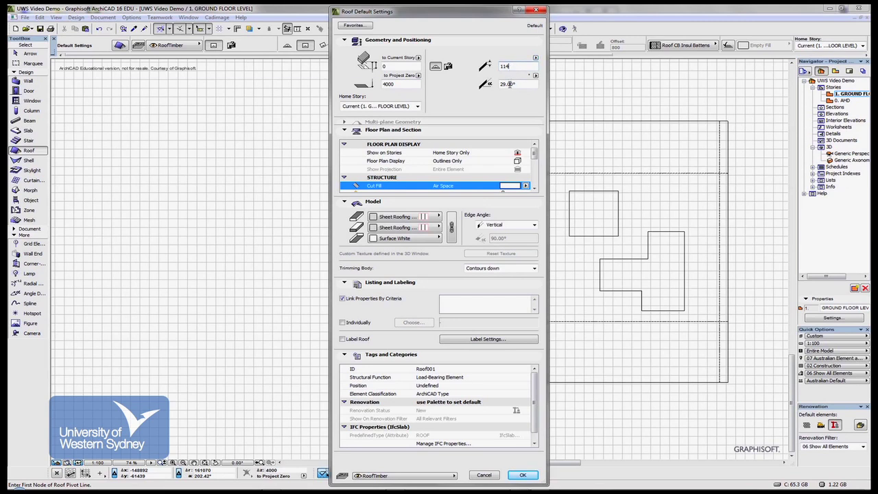
double_click(512, 84)
click(536, 59)
click(547, 59)
click(520, 84)
text(3)
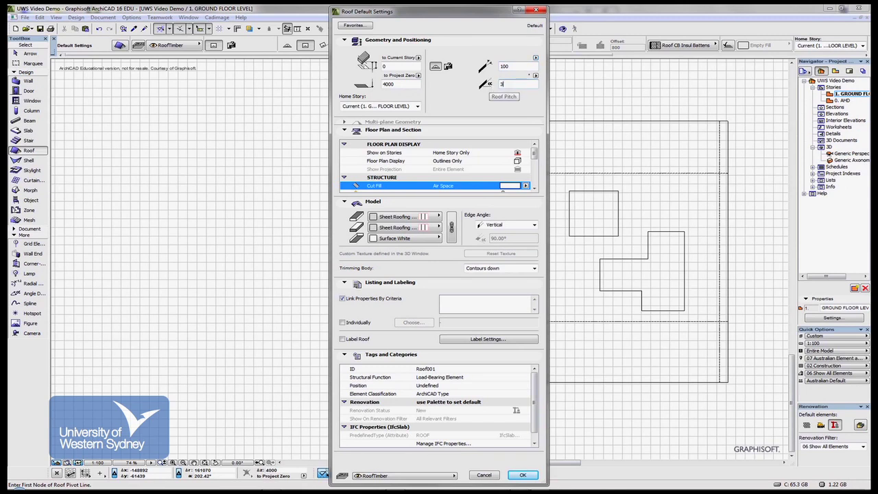
text(2)
key(Tab)
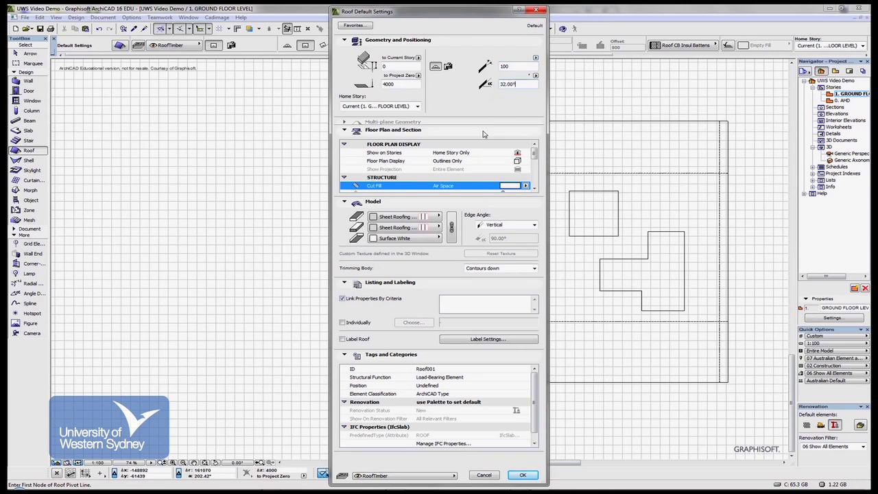
- Give the roof edges the Paint gloss cream material and keep Show on Stories at Home Story Only
click(404, 228)
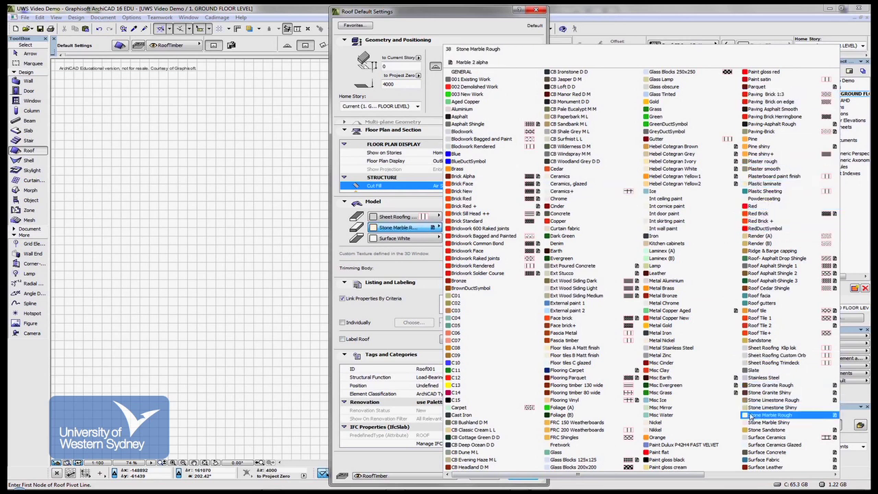
click(669, 468)
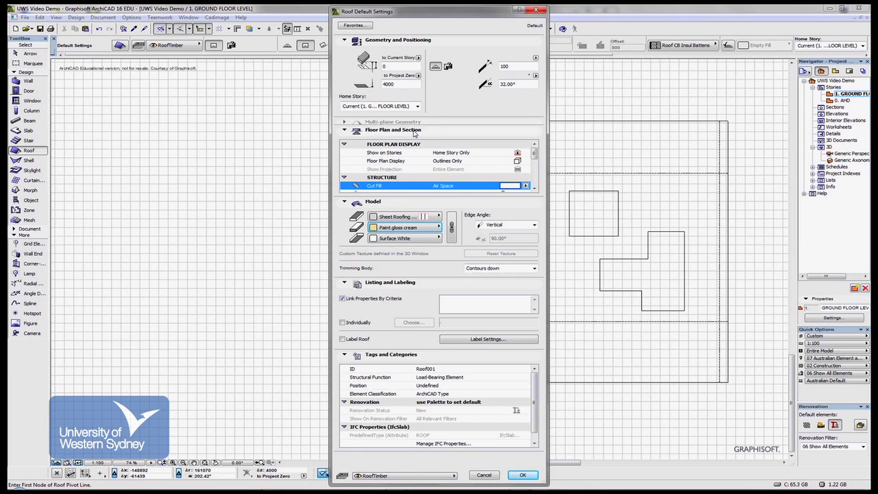
click(464, 152)
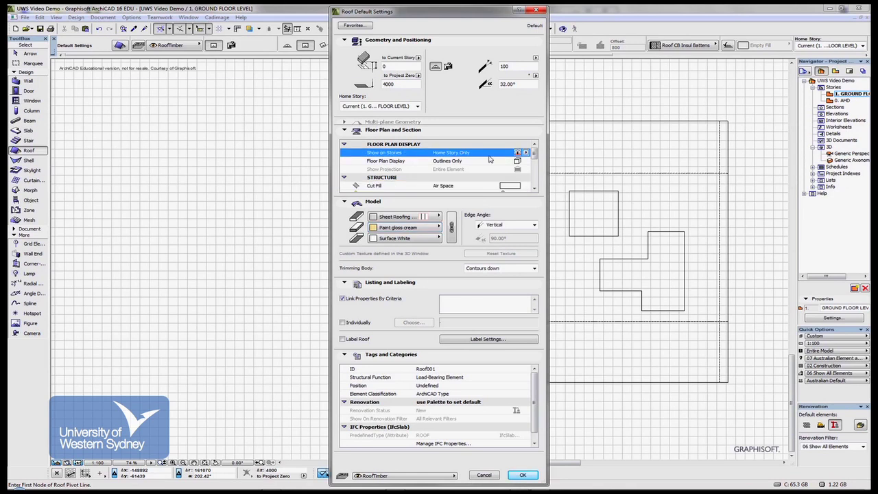
click(525, 152)
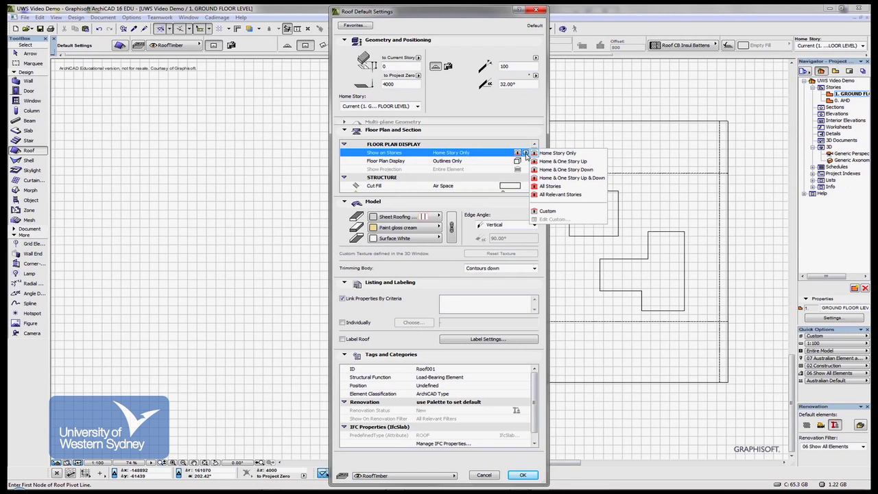
click(526, 153)
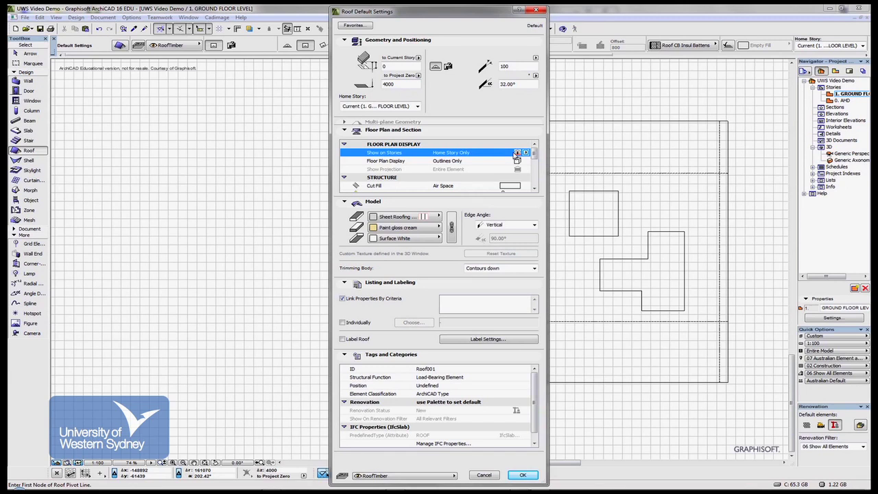
- Accept the roof defaults and set the Roof tool to single-plane rectangular construction near the L-shaped outline
click(521, 476)
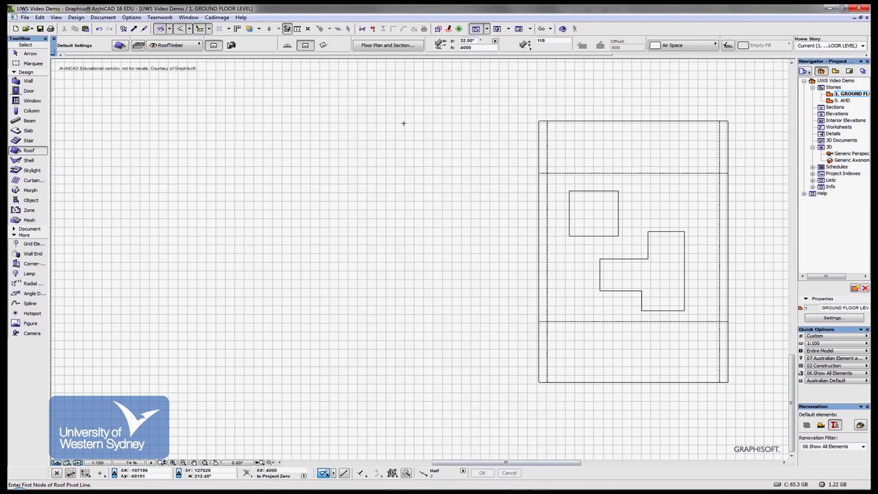
click(233, 47)
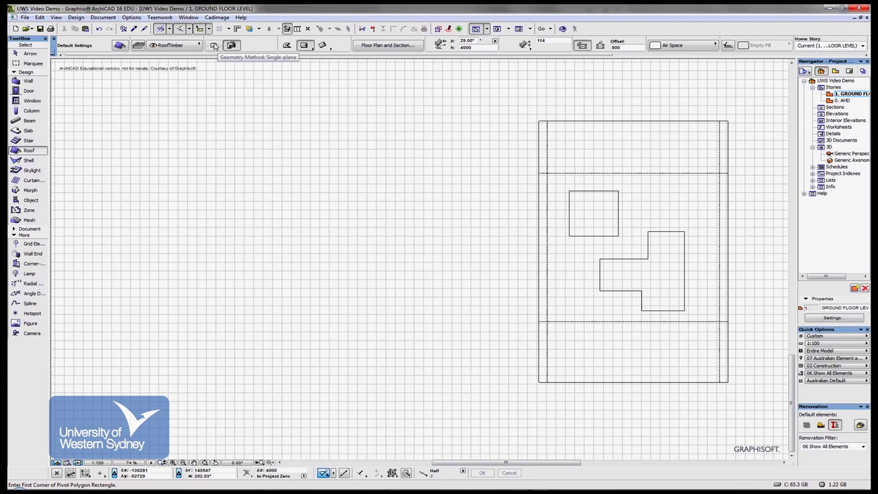
click(210, 46)
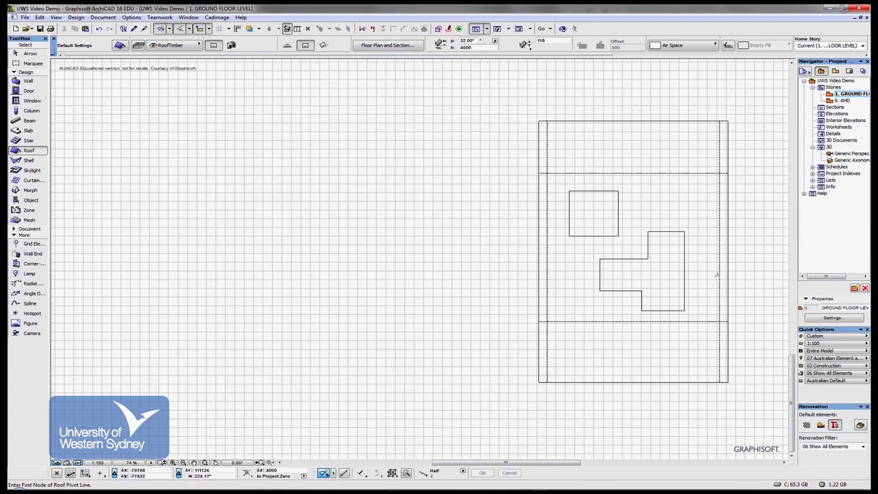
scroll(719, 251, up, 5)
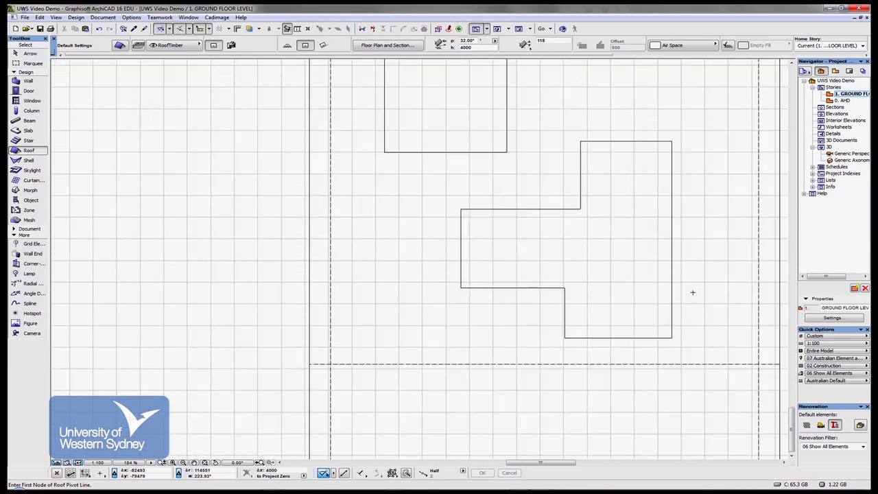
middle_drag(624, 298, 496, 290)
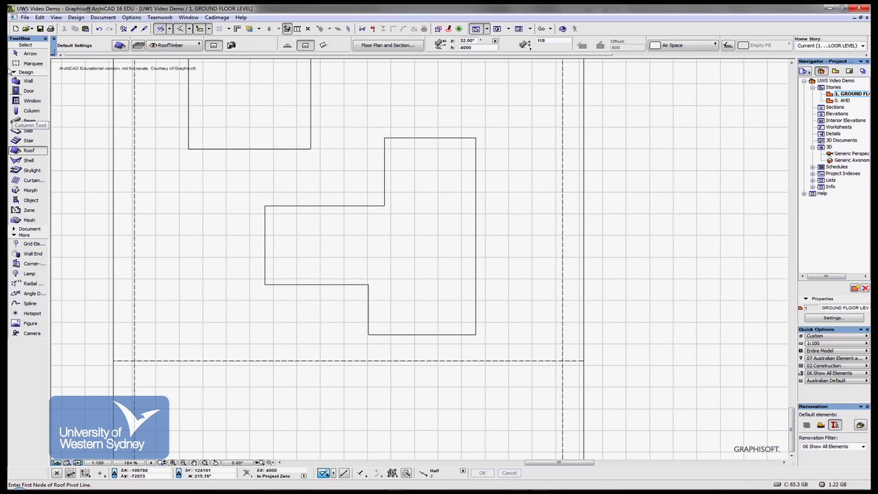
- Draw a rectangle of 270 Cavity Brick walls, about 7368 by 11195, left of the building
click(17, 81)
scroll(343, 195, down, 6)
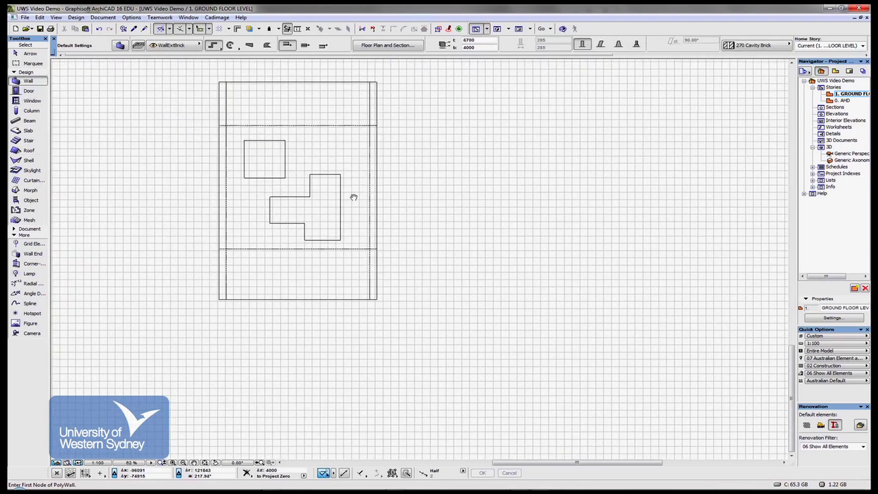
middle_drag(237, 189, 457, 201)
click(255, 166)
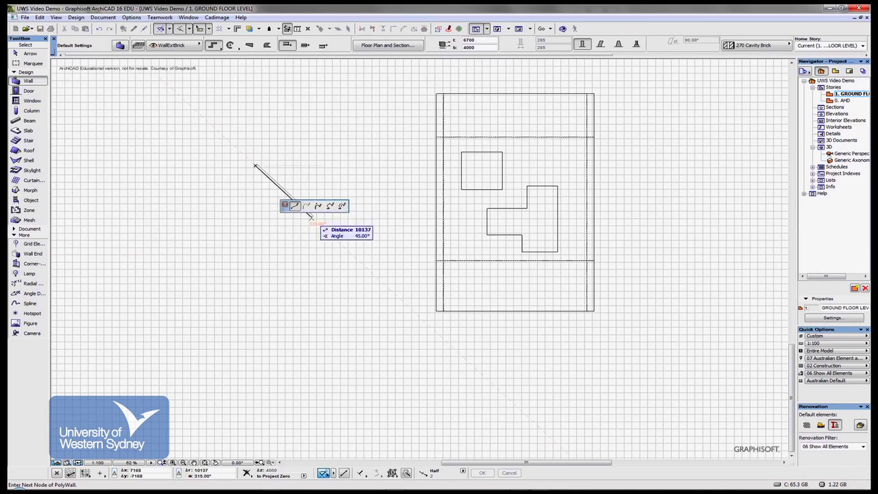
click(213, 45)
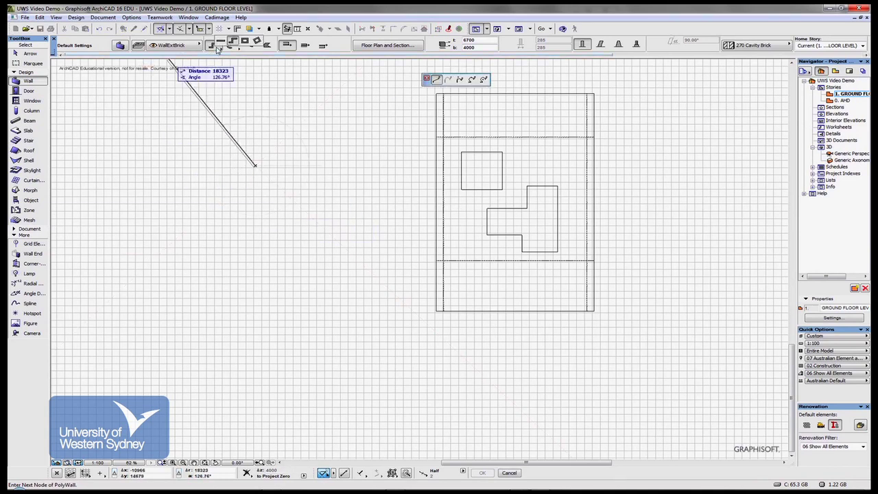
click(243, 41)
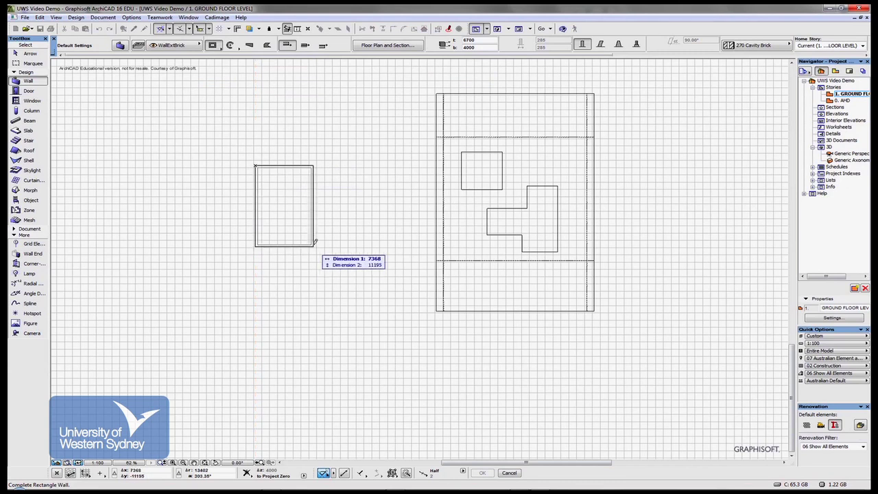
key(Escape)
click(316, 240)
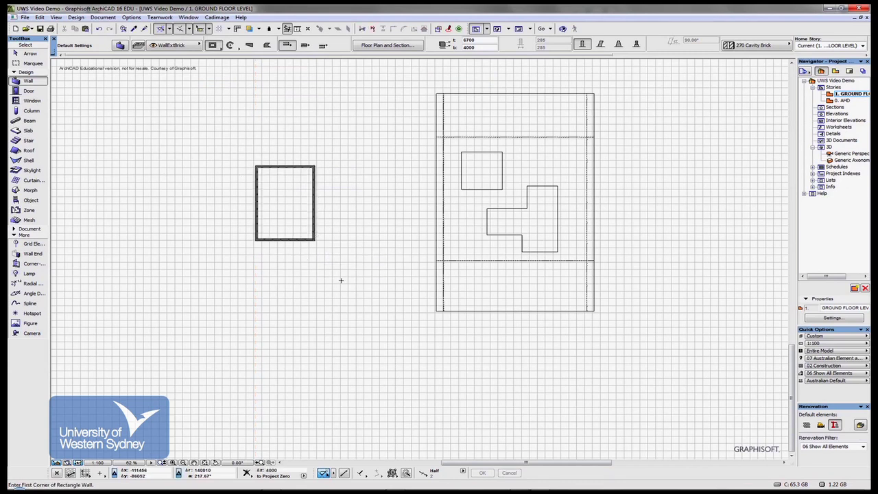
scroll(260, 171, up, 8)
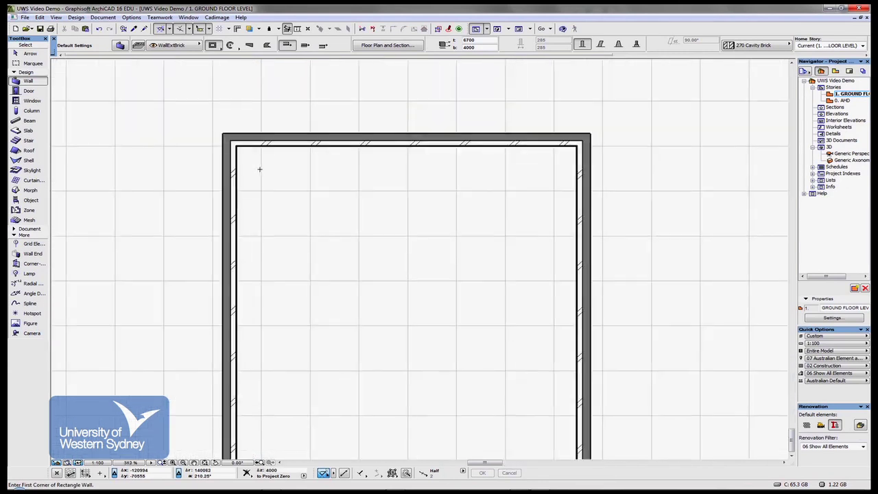
- Place the roof's pivot line along the left wall, corner to corner
click(29, 150)
scroll(255, 167, down, 4)
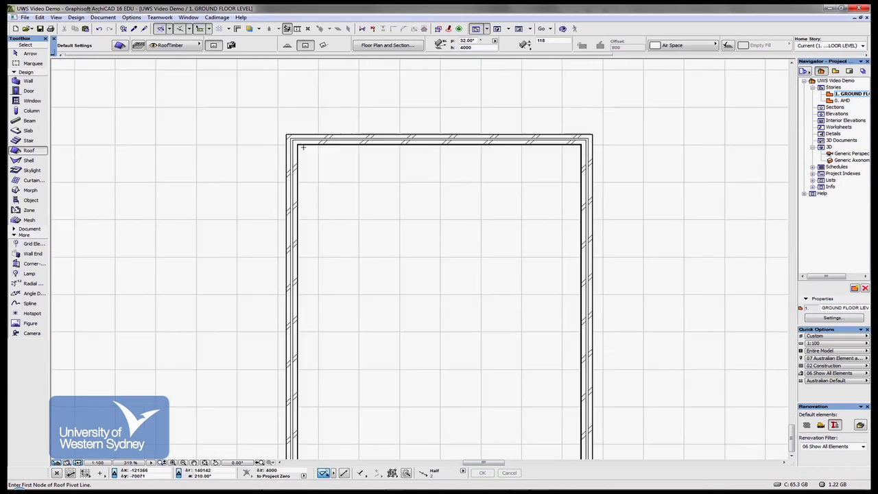
scroll(303, 147, up, 1)
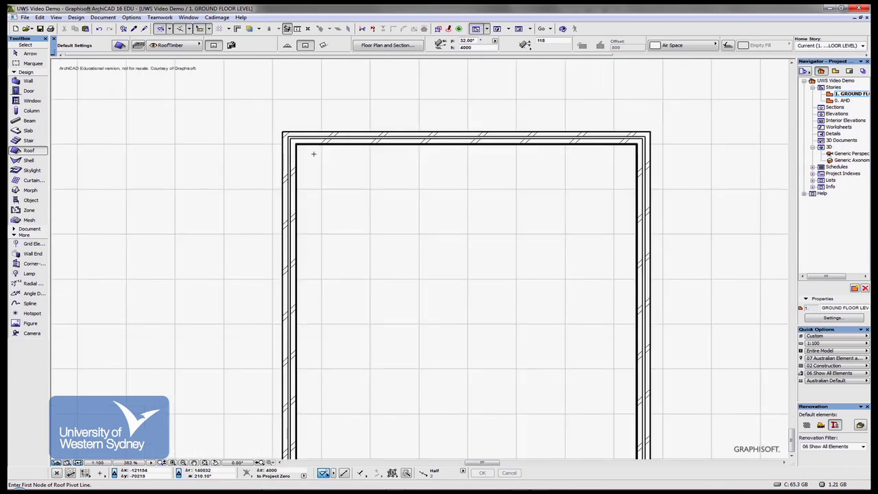
scroll(276, 160, up, 2)
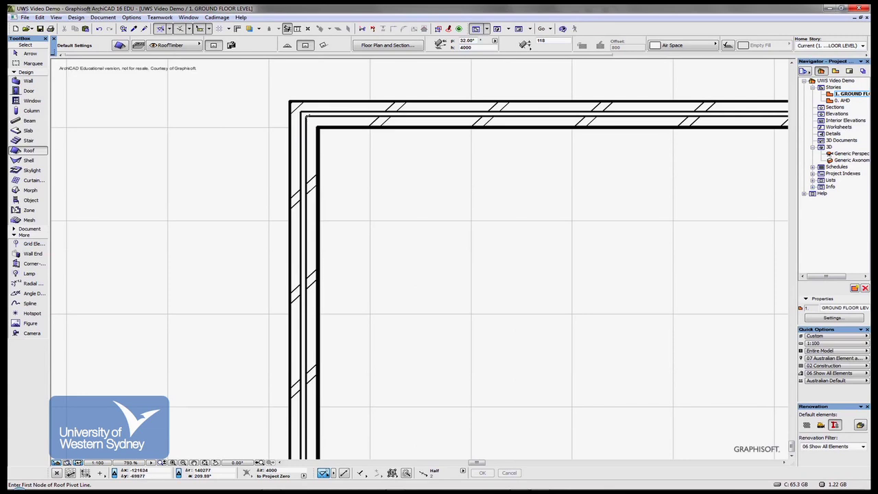
click(305, 117)
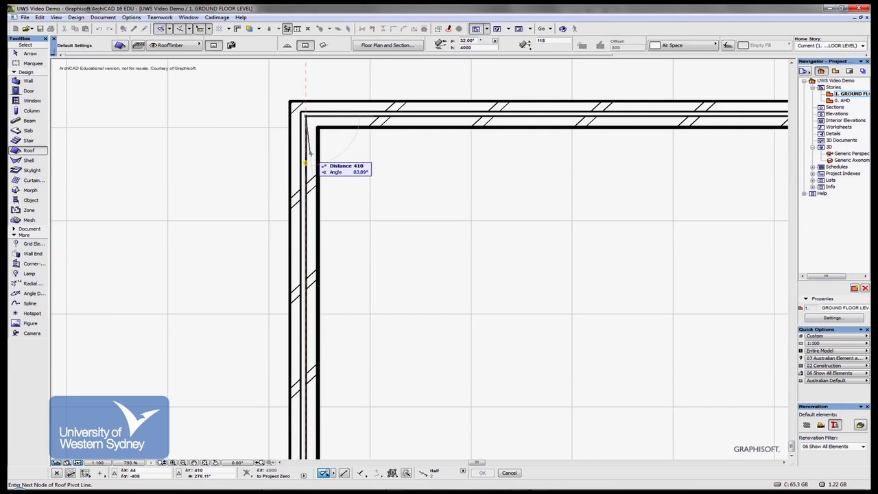
scroll(309, 164, down, 4)
scroll(406, 78, up, 2)
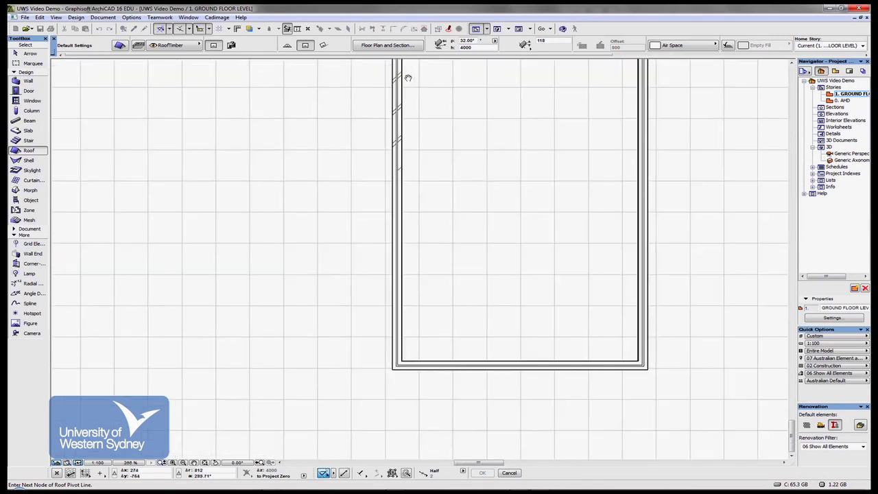
scroll(397, 359, up, 2)
click(398, 358)
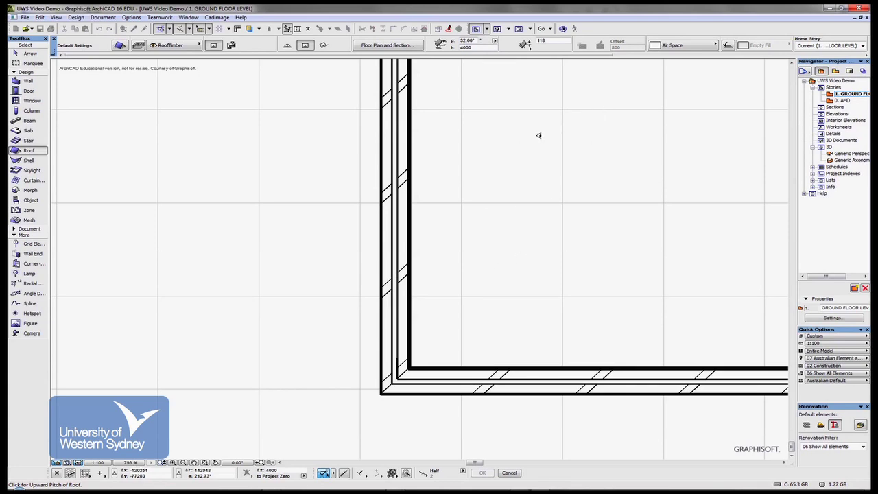
- Draw the roof rectangle from the walls' top-left corner to the opposite corner
scroll(537, 146, down, 8)
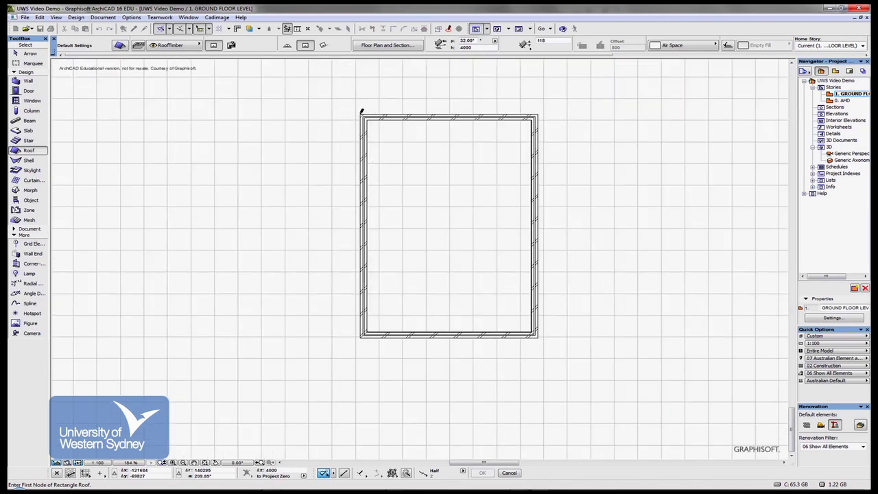
click(361, 113)
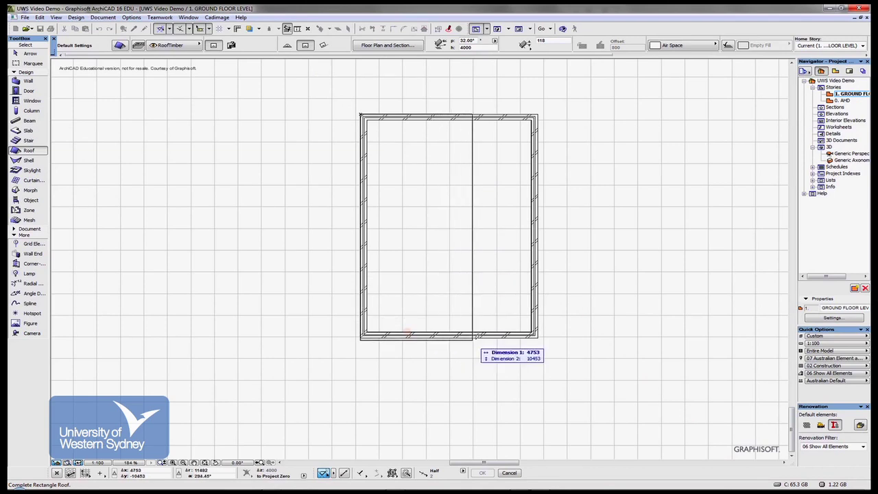
click(504, 336)
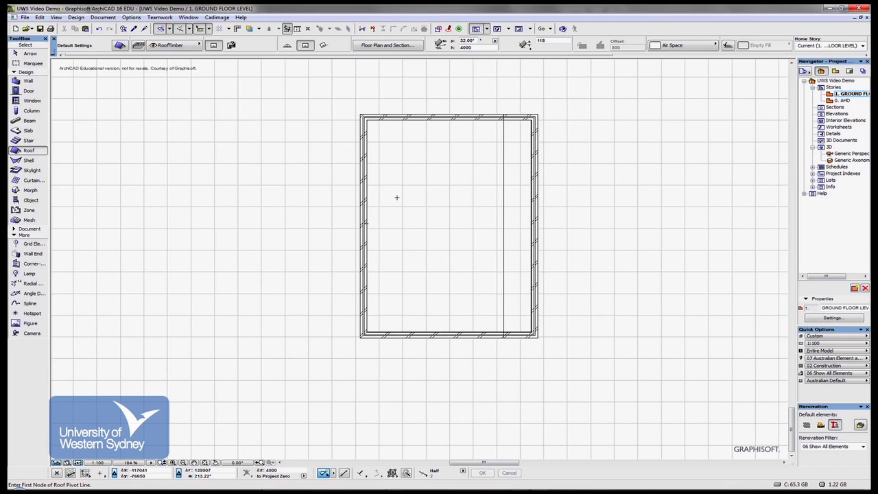
click(19, 64)
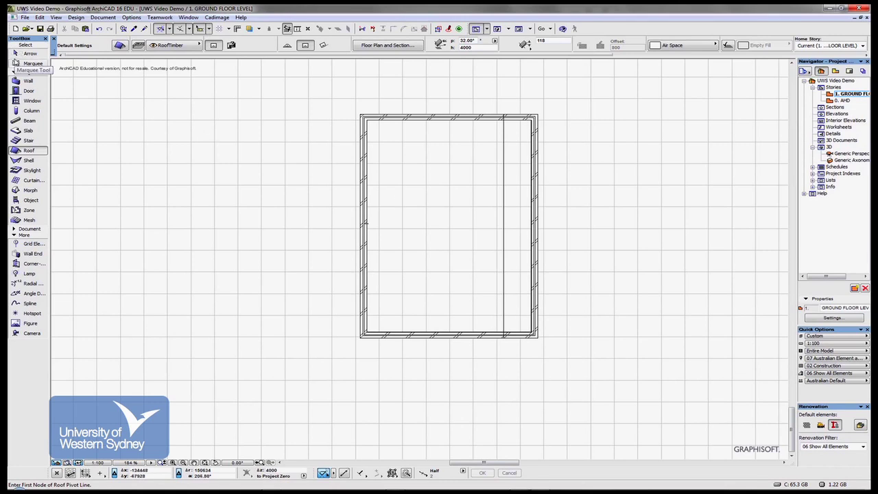
- Marquee the walled building, view it fitted in 3D, and select all four walls
click(286, 93)
click(600, 397)
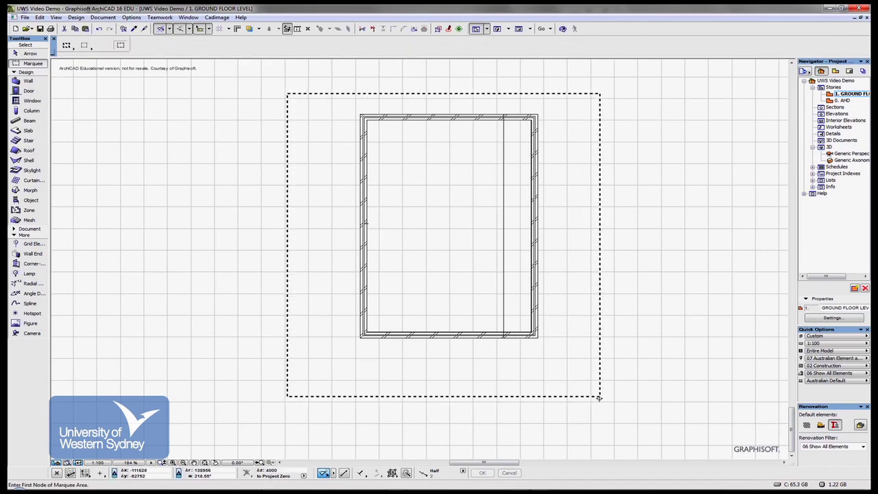
key(F5)
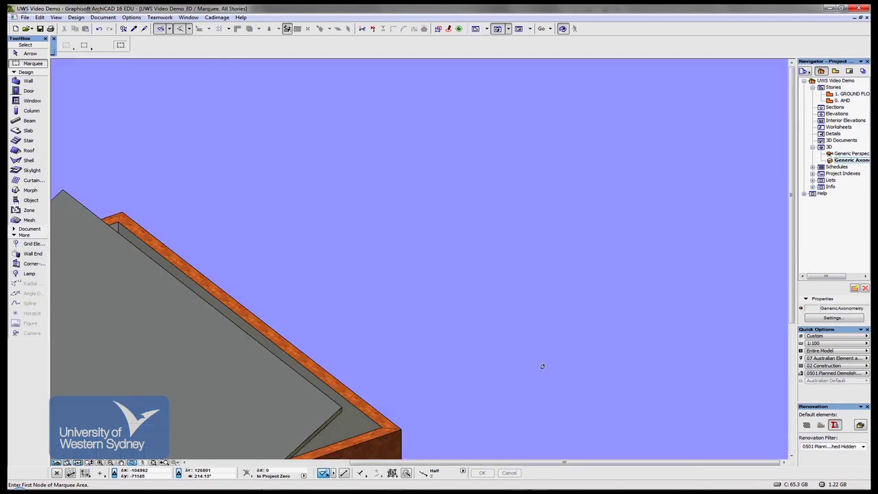
click(154, 462)
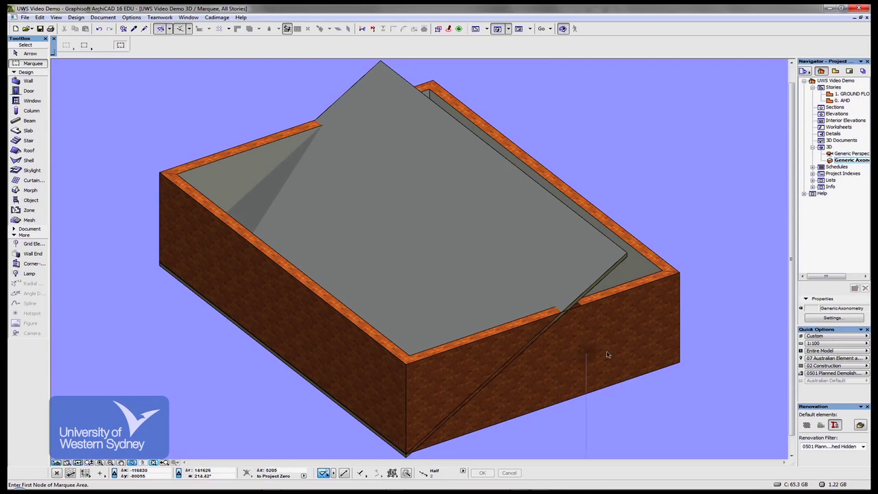
key(ctrl+a)
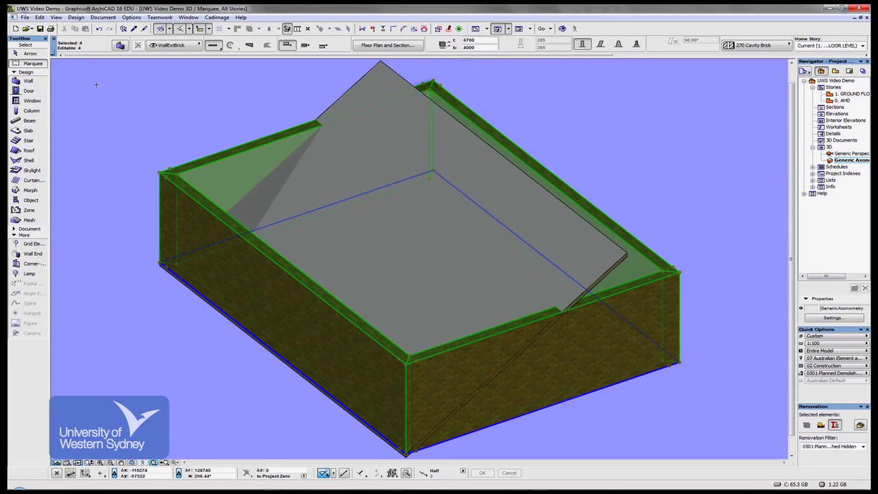
- Confirm the wall settings, then set the roof's base height to 2700 so it sits on the walls
click(16, 82)
double_click(17, 82)
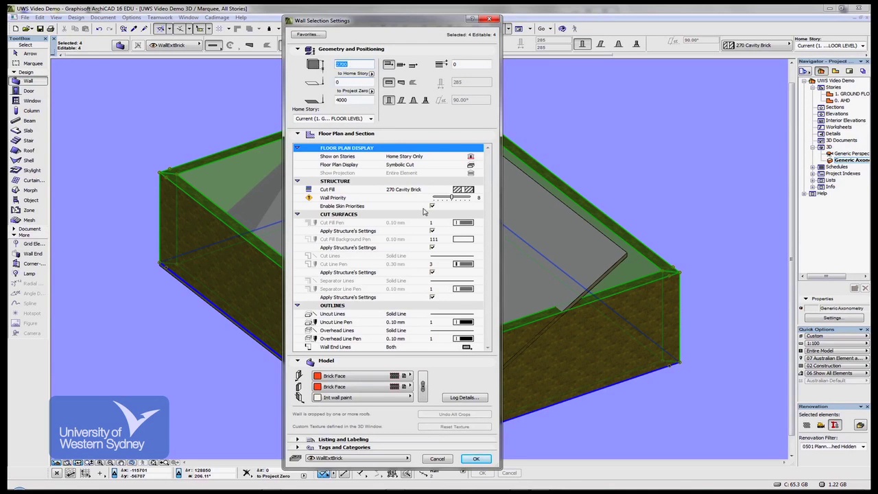
click(475, 458)
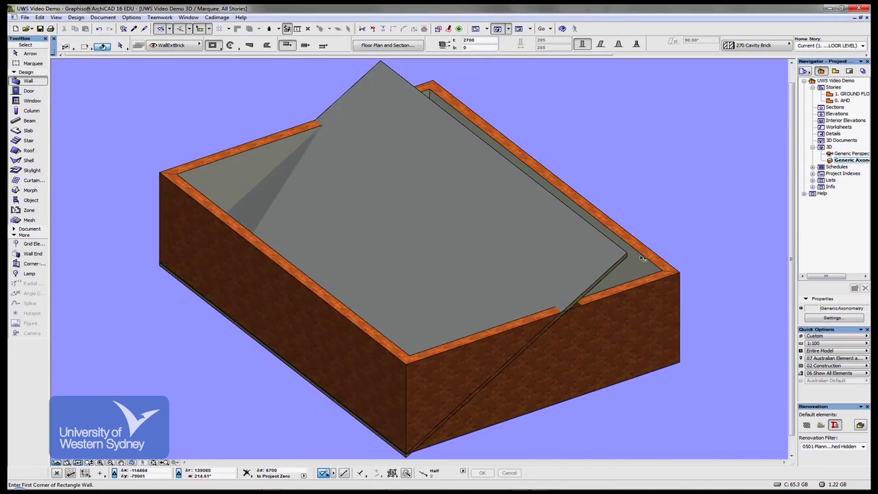
shift+click(618, 262)
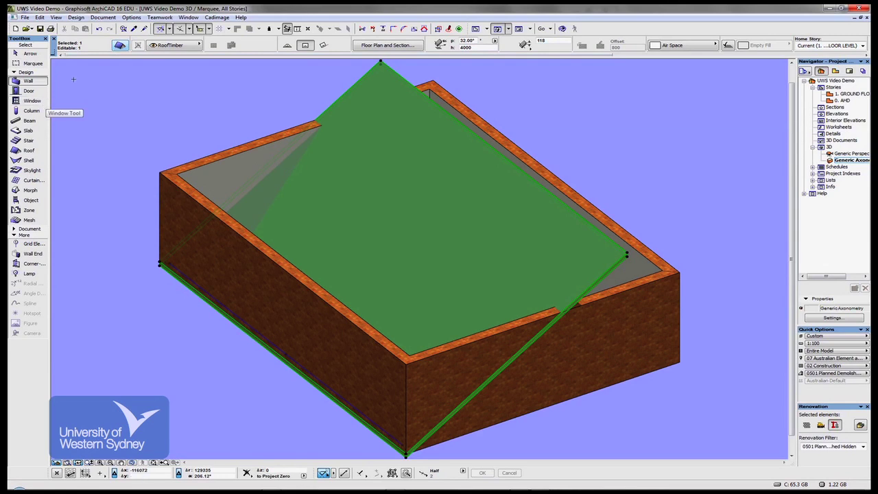
click(119, 45)
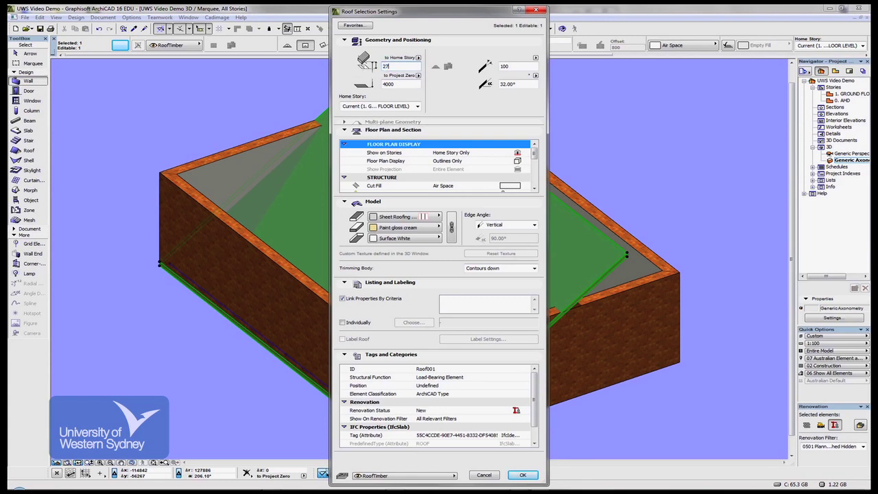
key(Return)
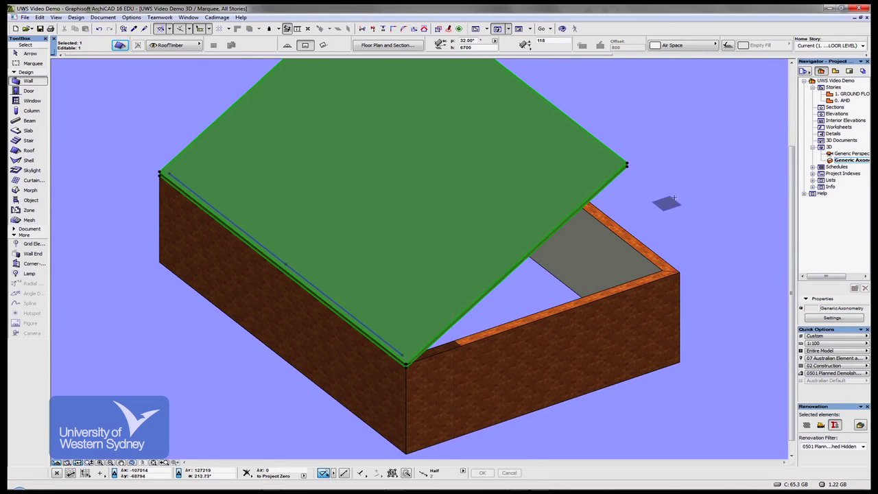
key(Escape)
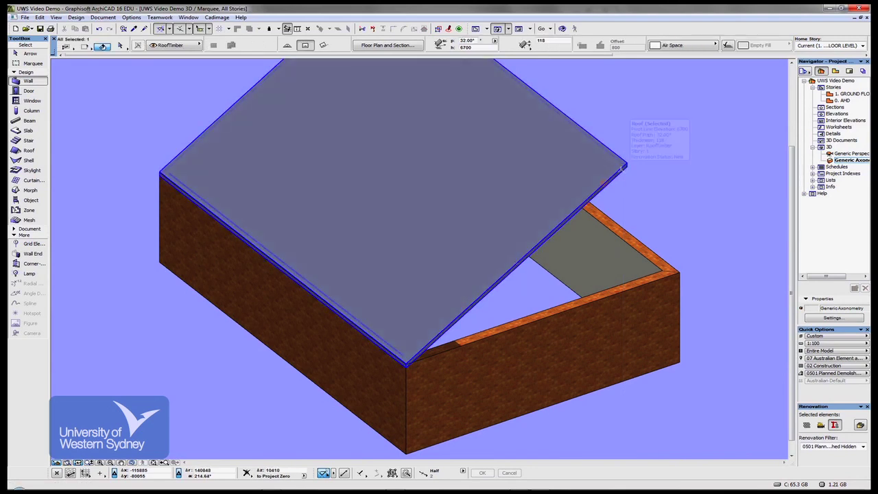
- Reduce the roof's pitch to about 18° (18.06°) from a corner node
shift+click(620, 170)
middle_drag(620, 184, 566, 266)
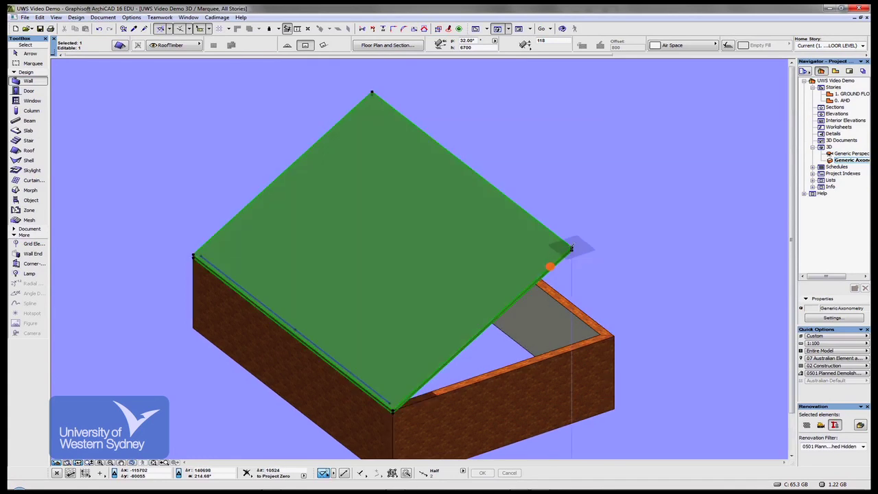
click(571, 248)
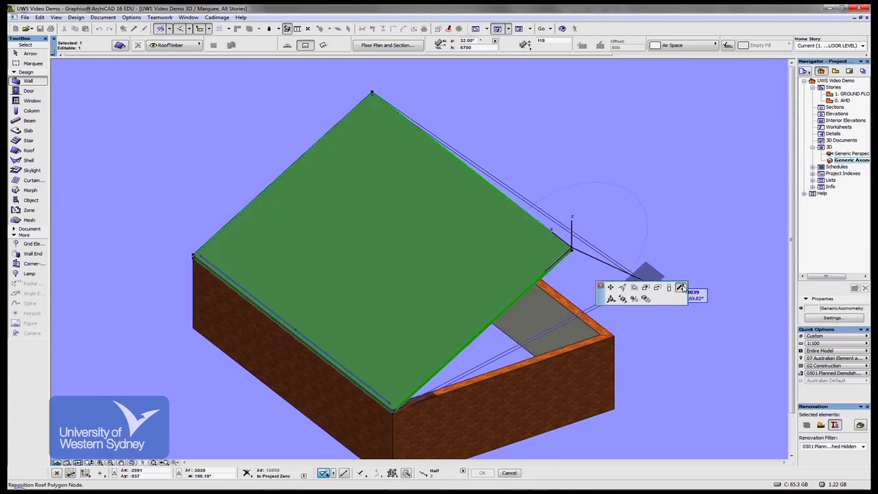
click(681, 288)
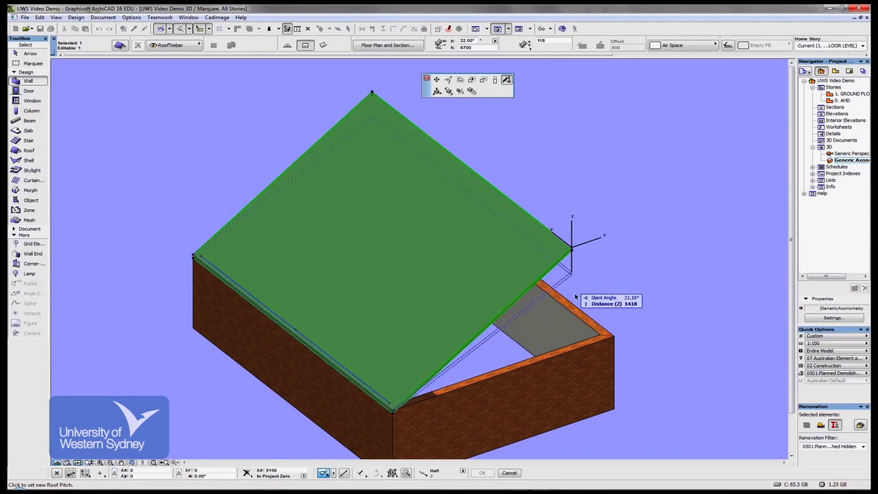
click(575, 296)
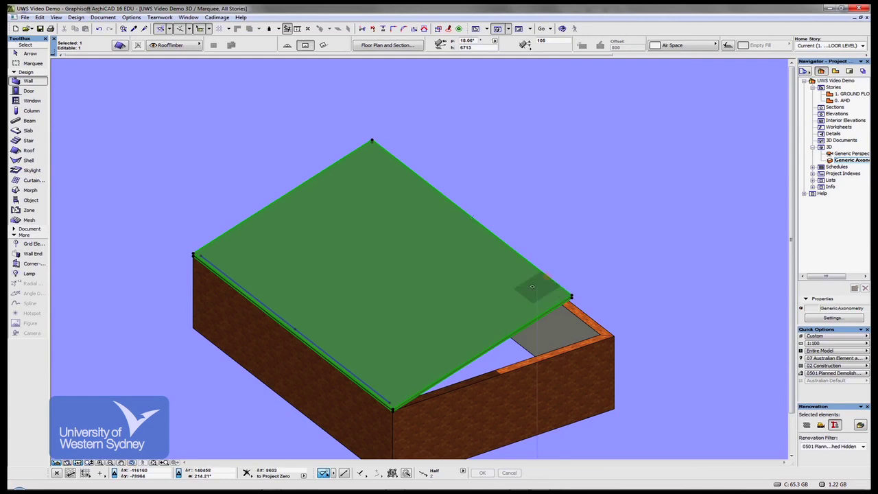
- Offset the roof's upper edge outward by 500 so it overhangs the wall
click(526, 260)
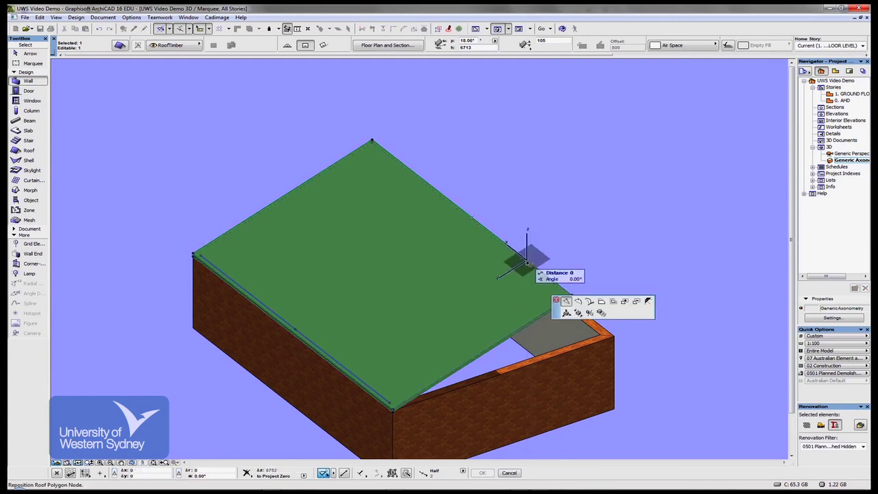
click(602, 302)
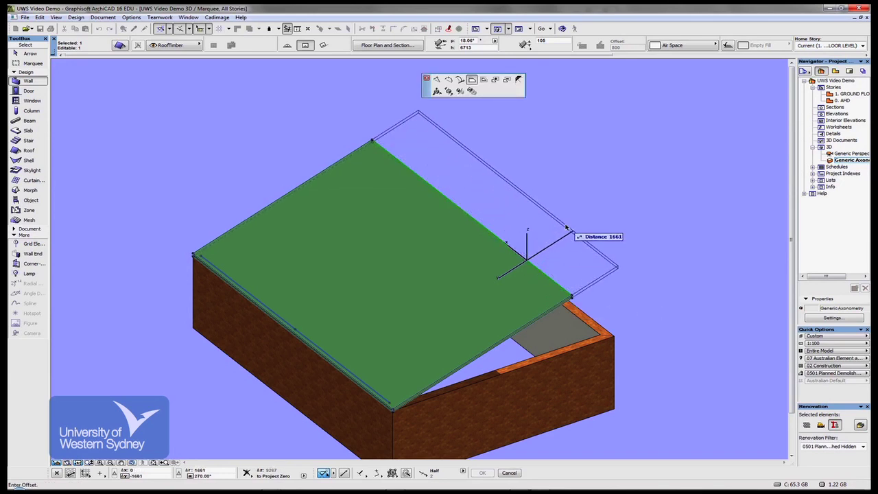
key(Tab)
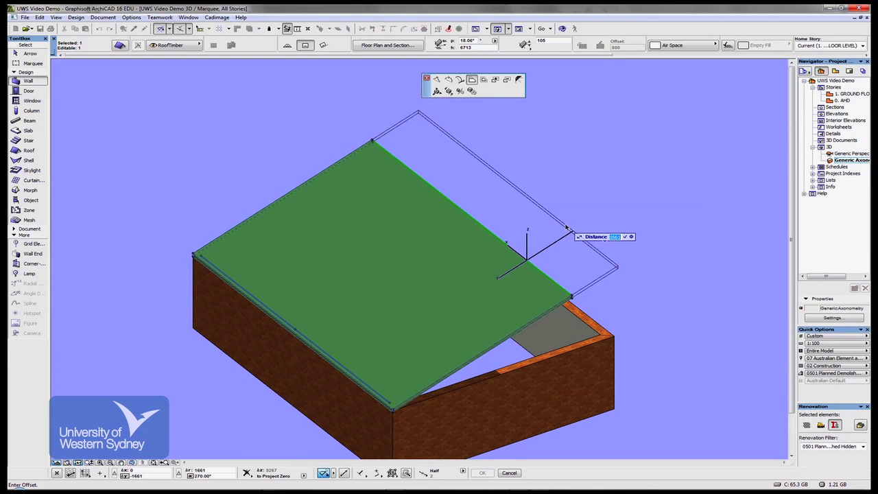
key(Return)
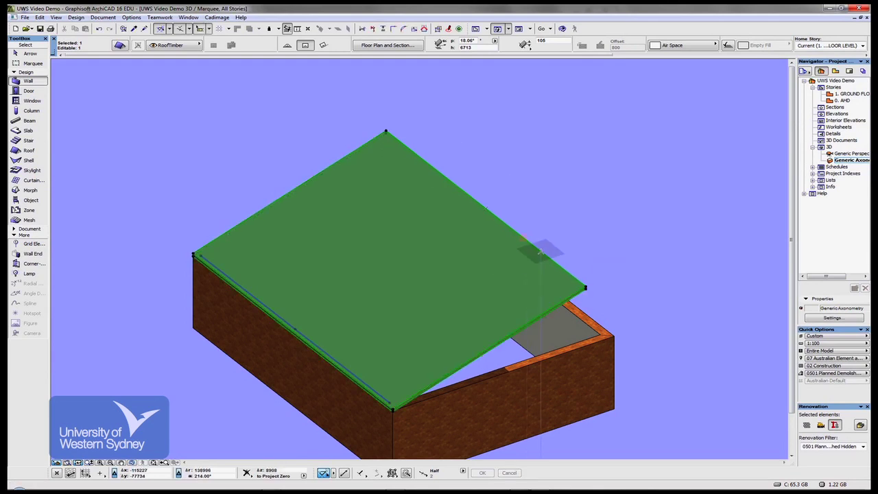
- Offset all edges of the roof outward by 500 so it overhangs on every side
click(585, 288)
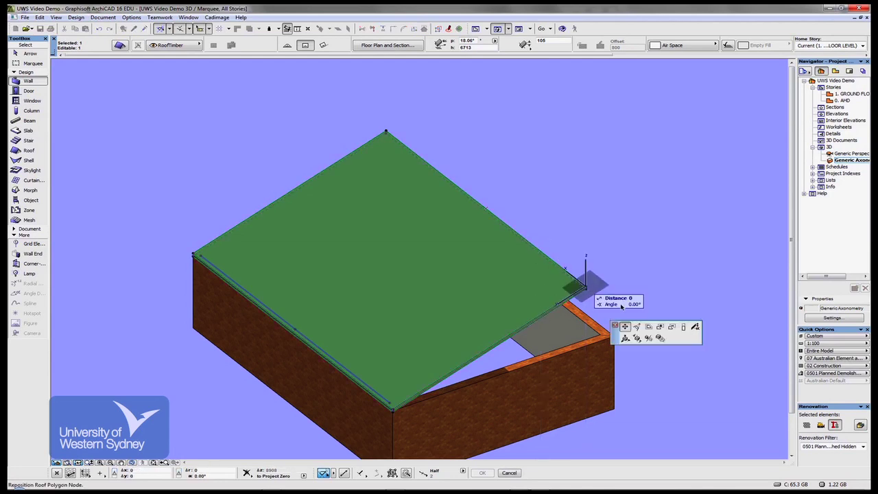
click(649, 328)
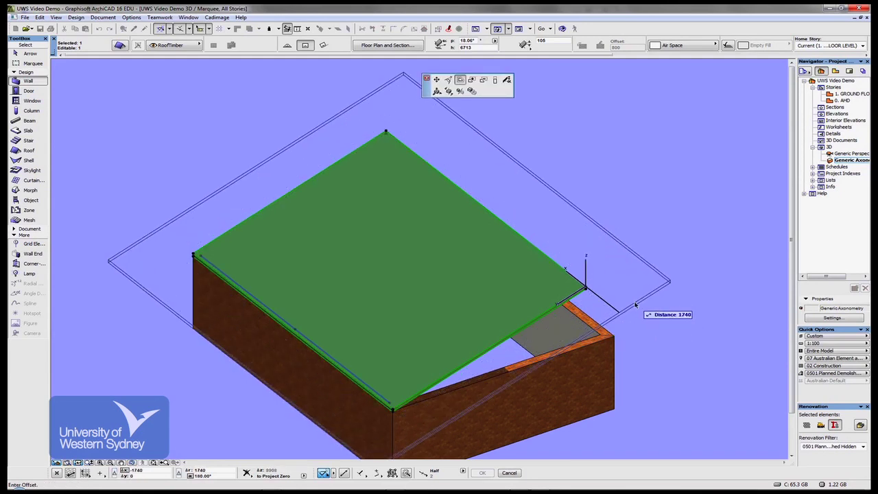
key(Tab)
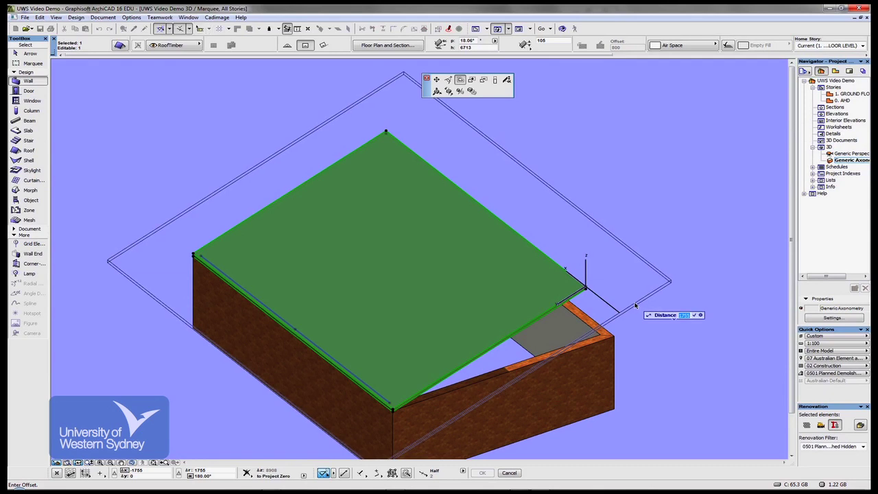
key(Return)
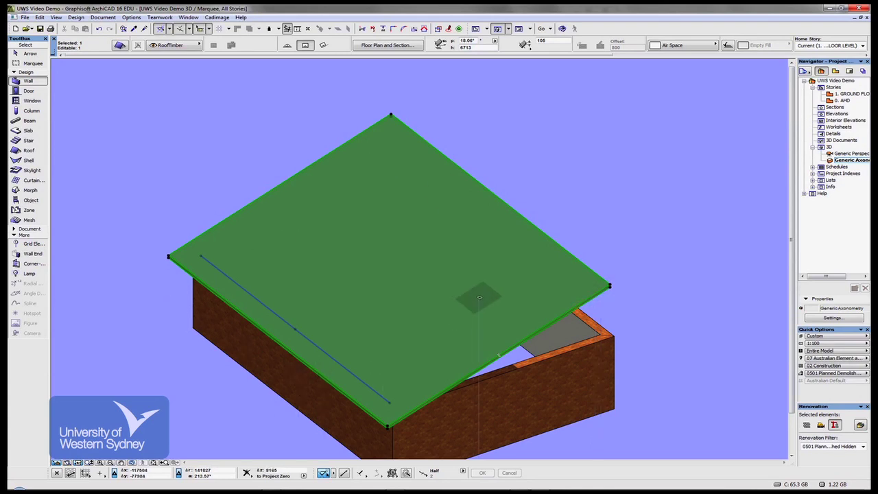
key(Escape)
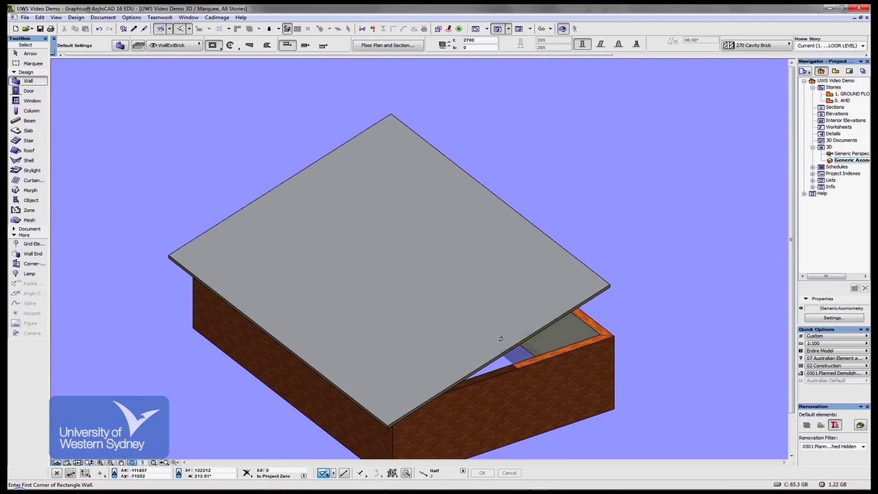
- Check the roof in 3D, then delete the rectangular roof on the ground floor plan
shift+middle_drag(482, 317, 571, 296)
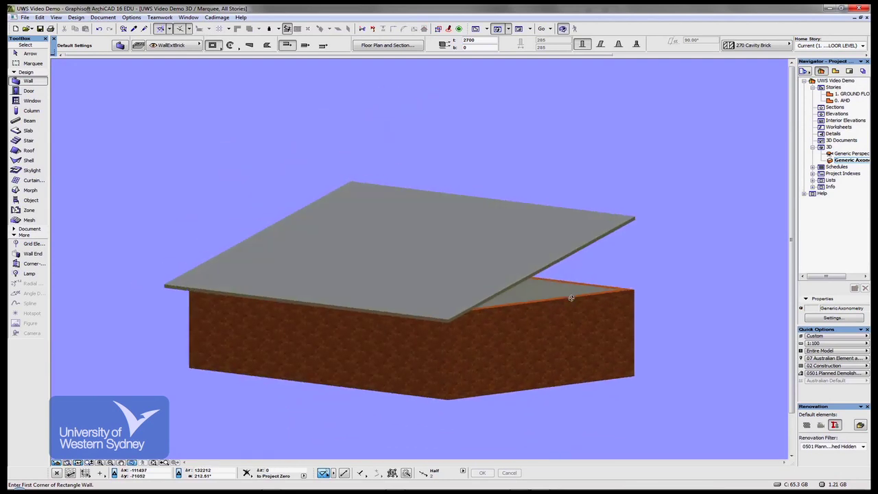
shift+middle_drag(449, 355, 782, 332)
key(F2)
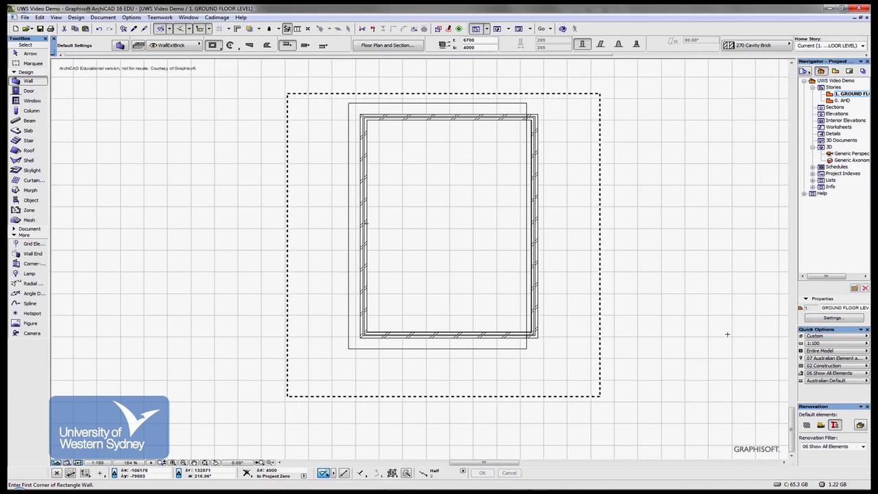
shift+click(453, 349)
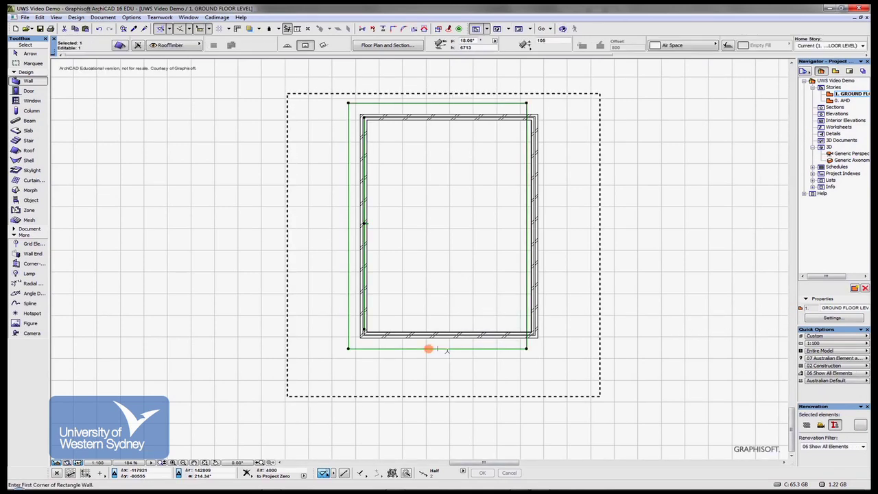
key(Escape)
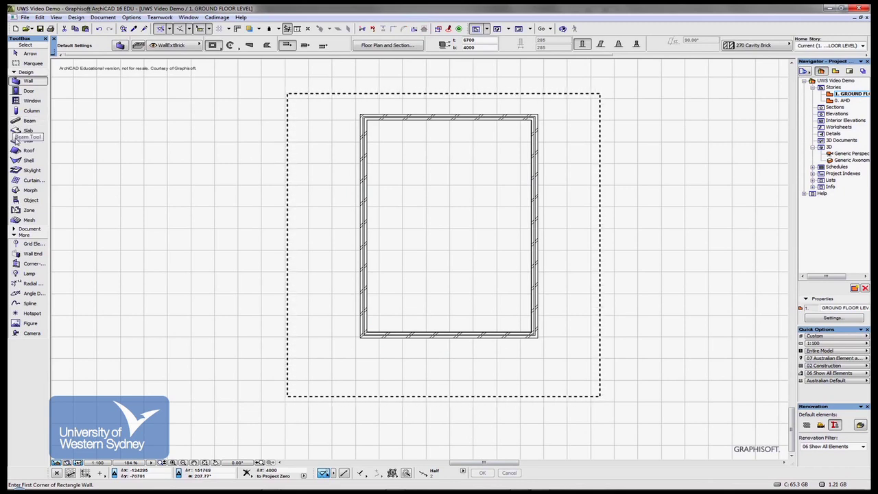
- With the Roof tool, set the pivot line down the left wall and the roof rising toward the right
click(13, 150)
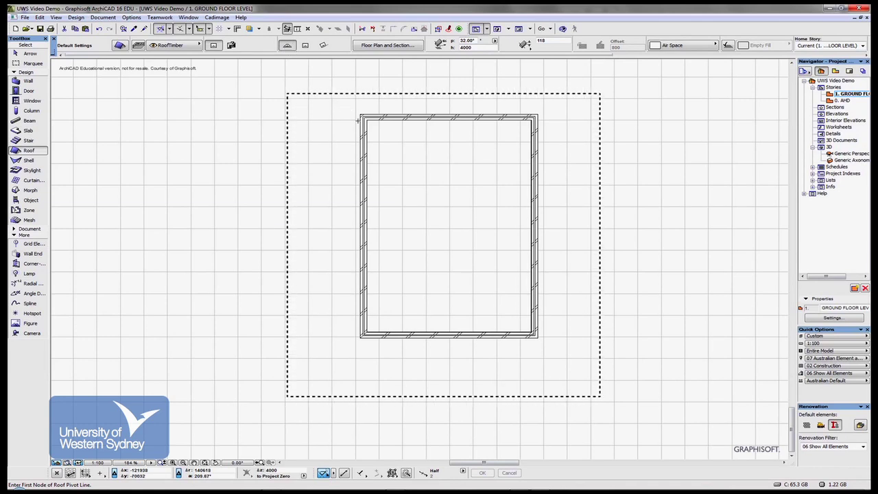
scroll(361, 122, up, 4)
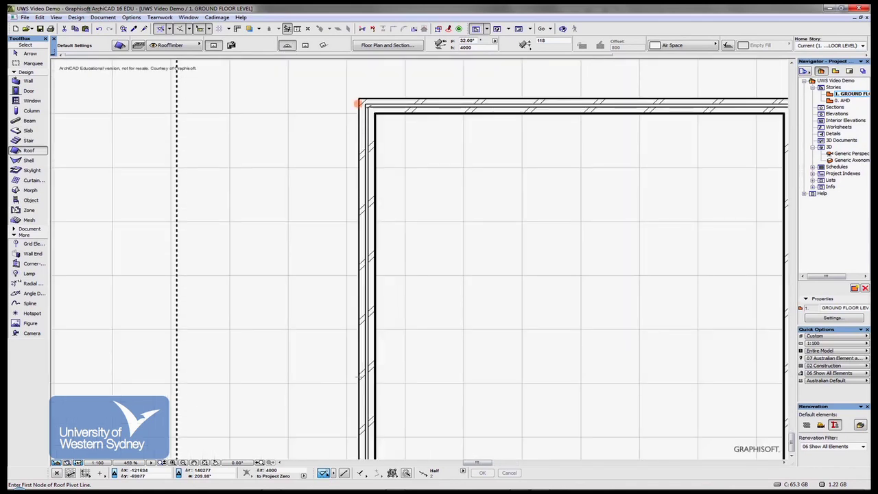
click(368, 106)
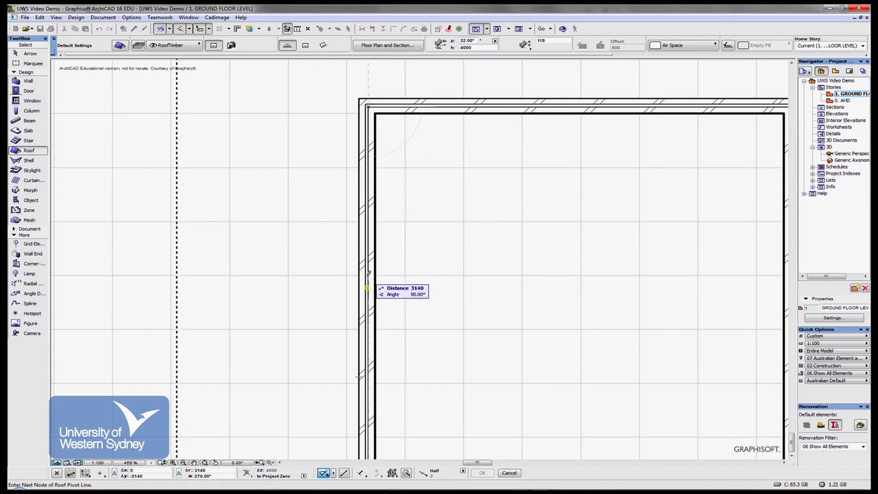
click(369, 288)
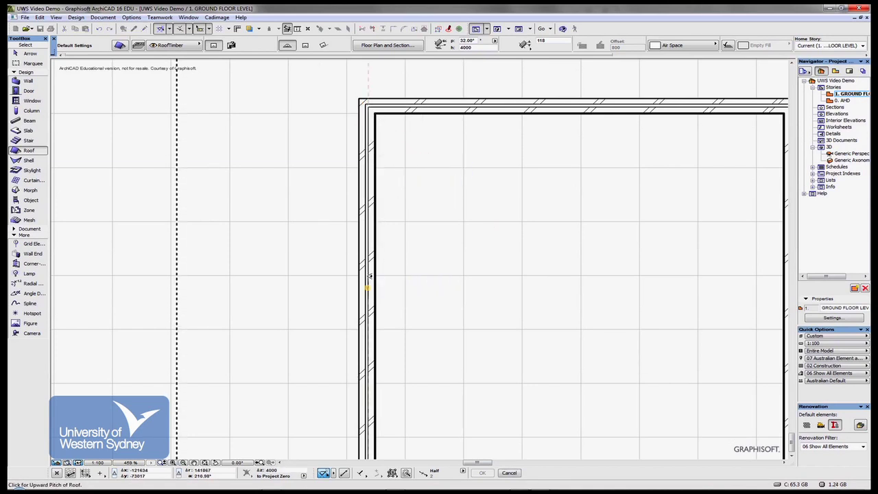
click(458, 233)
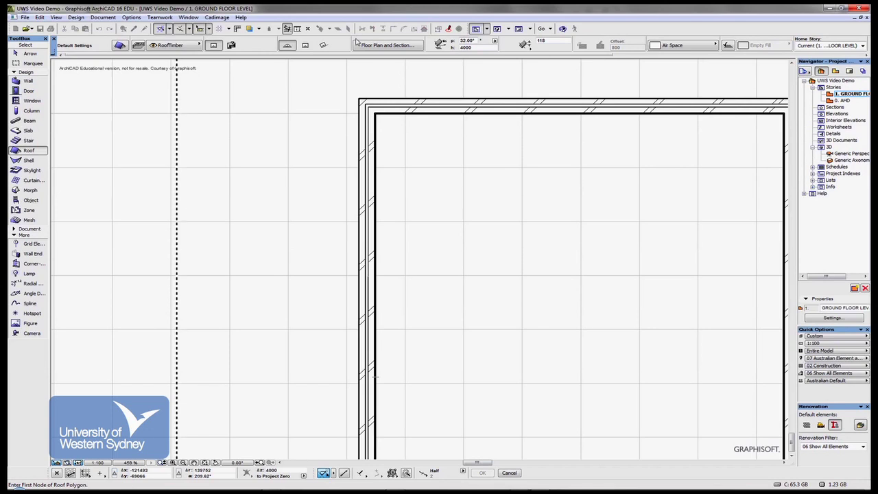
- Trace the seven-corner stepped roof outline around the walls and close it at the start
click(305, 76)
scroll(327, 114, down, 4)
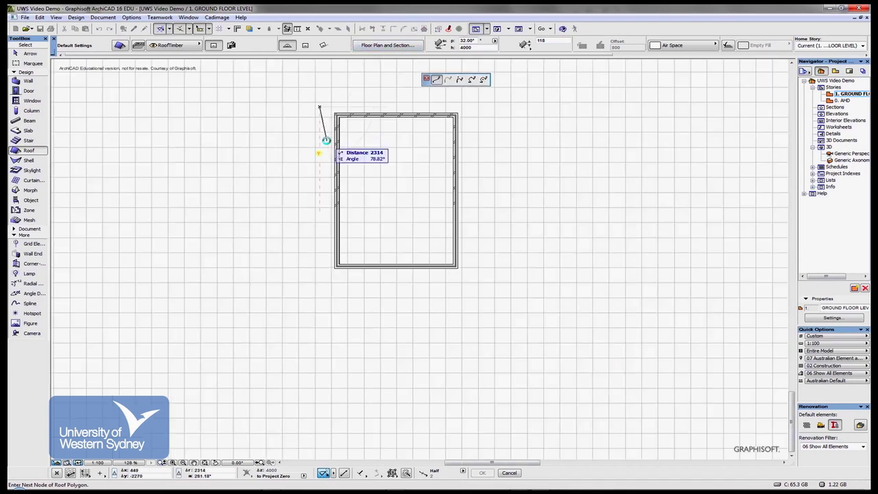
click(318, 199)
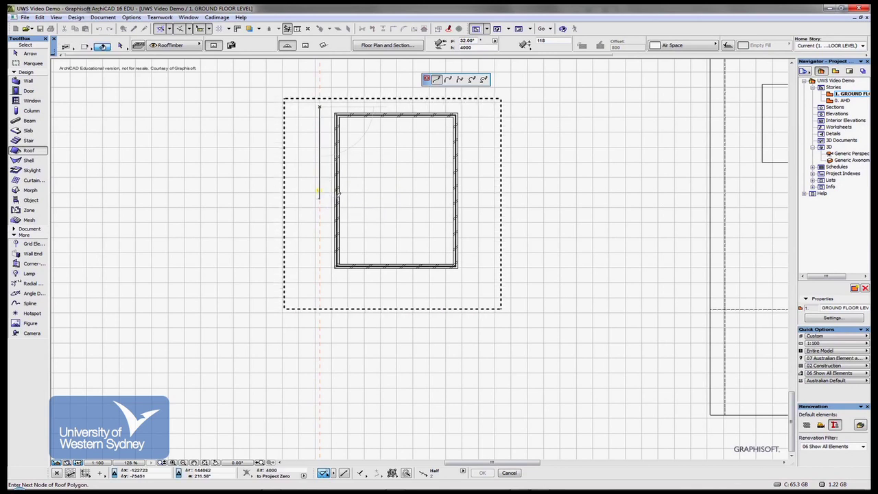
click(376, 281)
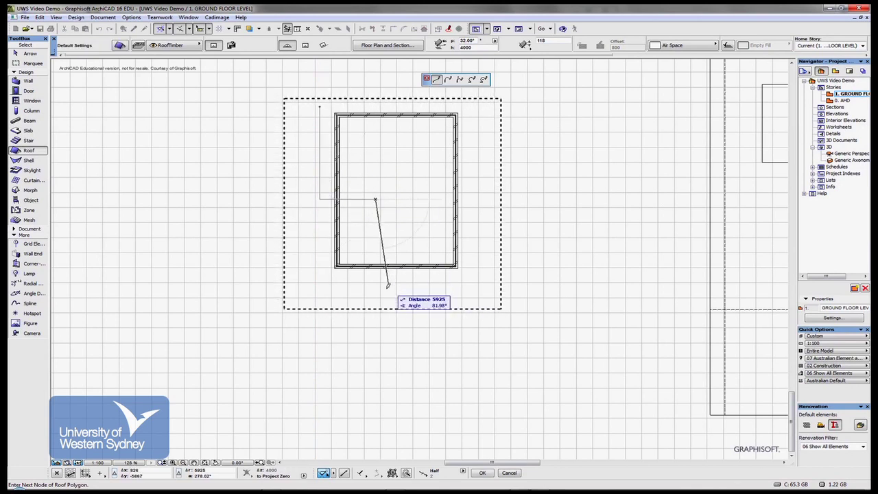
click(420, 288)
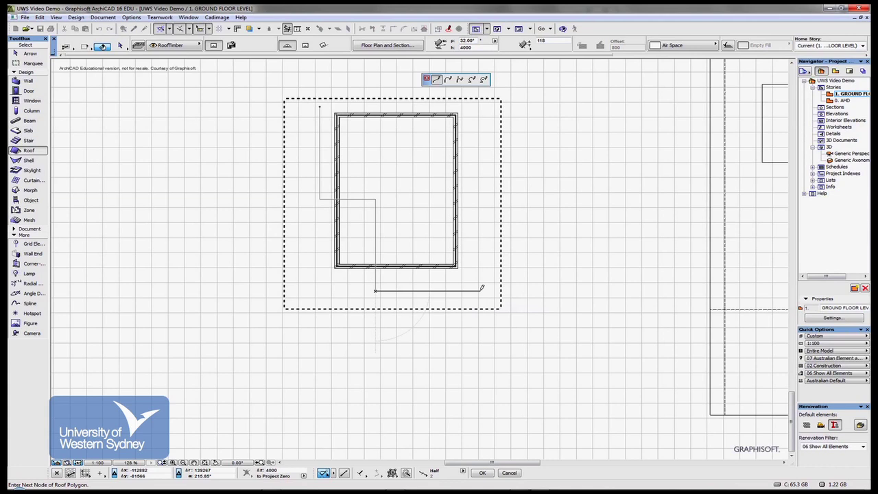
click(480, 289)
click(480, 92)
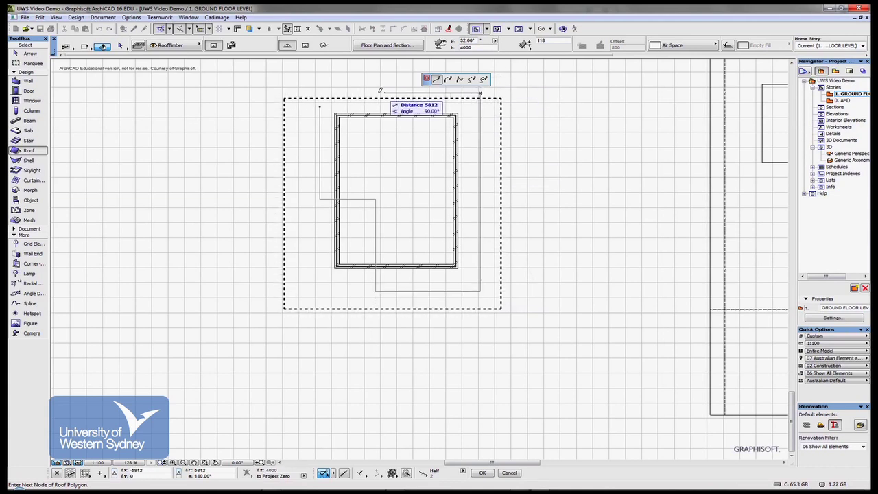
click(358, 92)
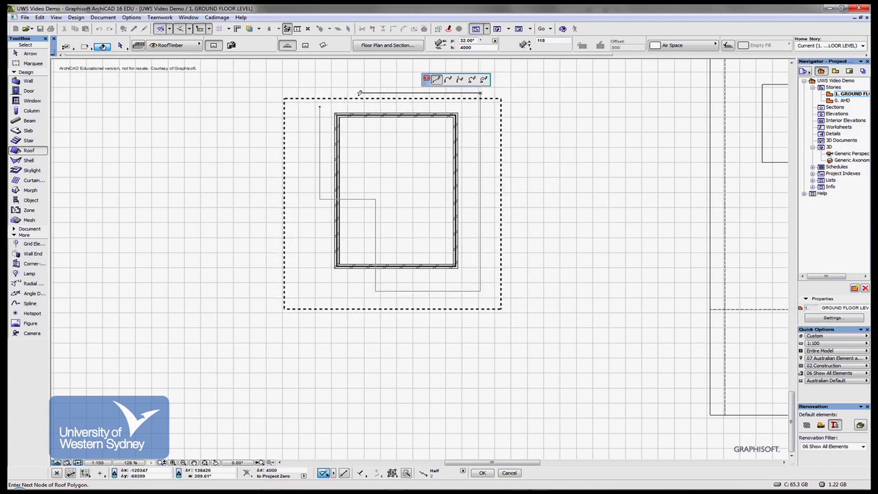
click(320, 105)
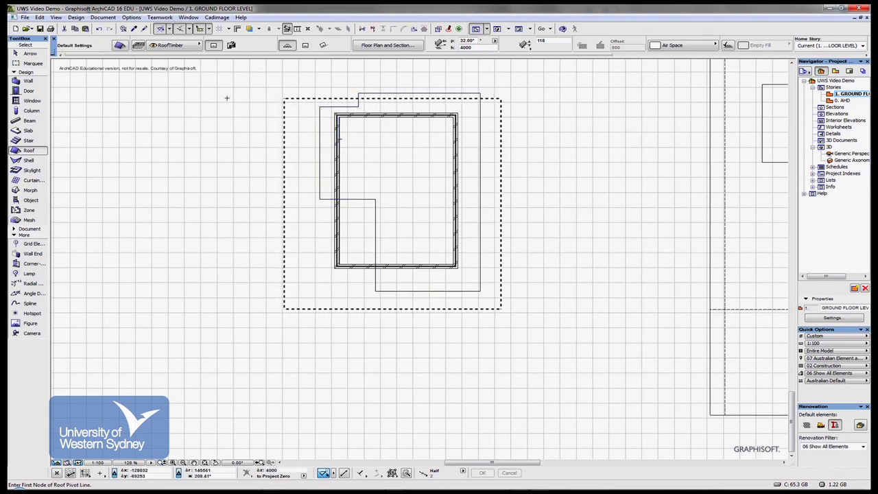
- Draw a marquee enclosing the building and the new roof
click(24, 63)
click(274, 72)
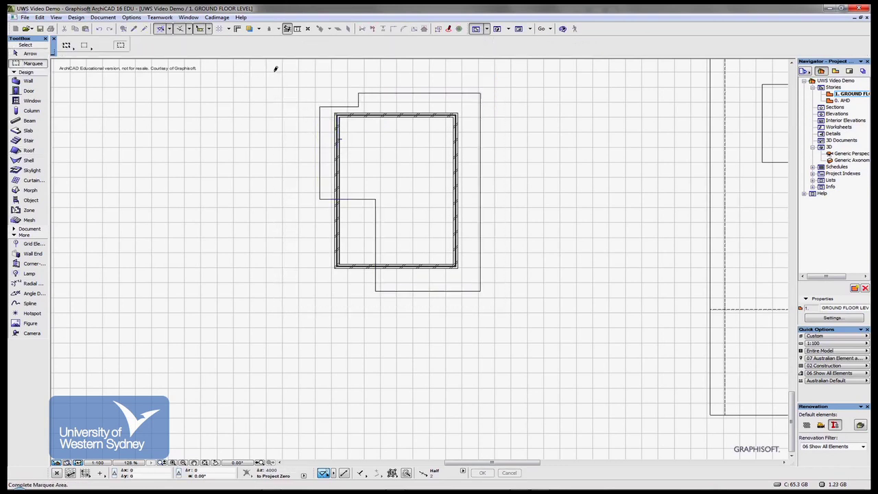
click(521, 357)
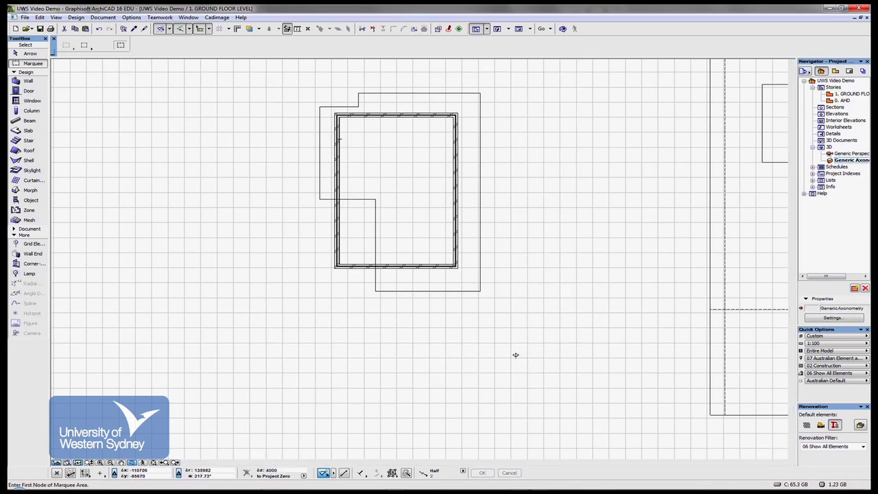
- Show the marqueed area in 3D with F5 and orbit to look down on the roof
key(F5)
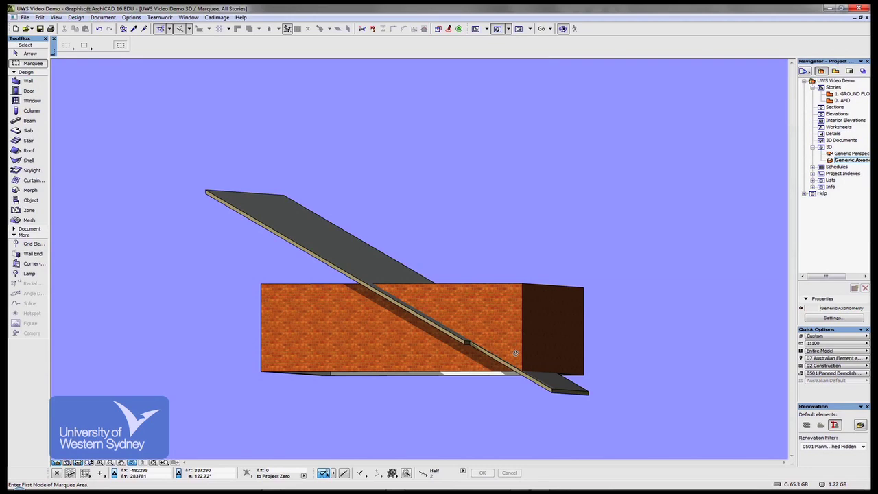
click(503, 351)
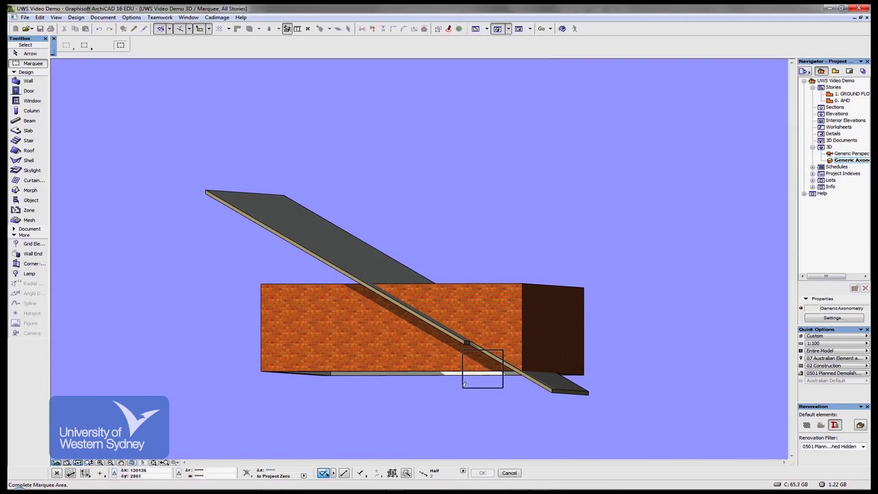
click(484, 369)
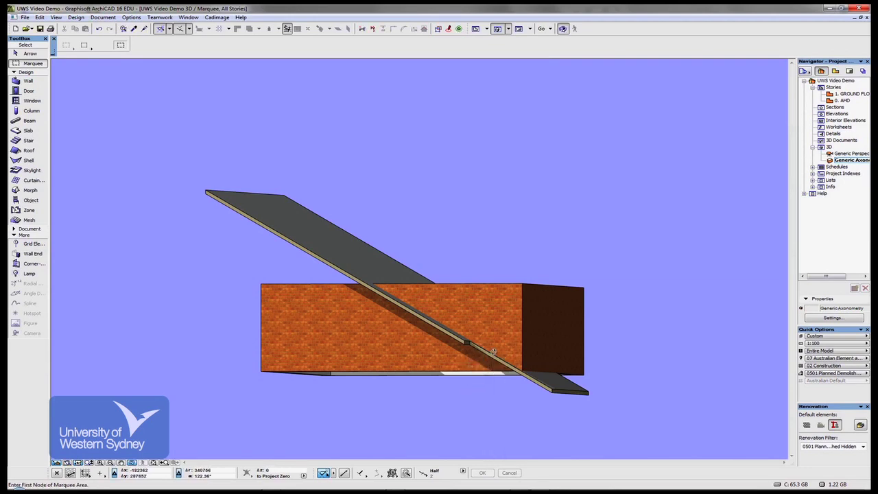
mouse_move(492, 353)
shift+middle_down()
mouse_move(416, 394)
mouse_move(491, 372)
shift+middle_up()
shift+middle_drag(485, 409, 336, 397)
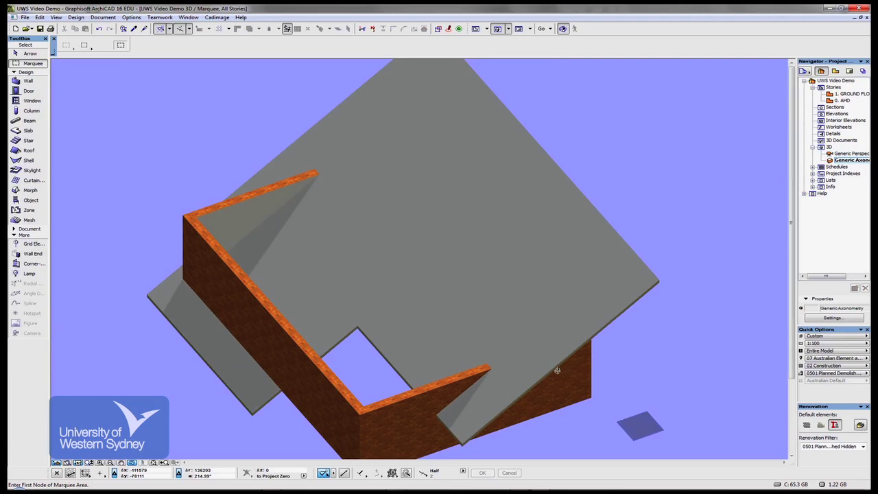
- Set the new roof's pivot height to 2700 in its settings
click(579, 350)
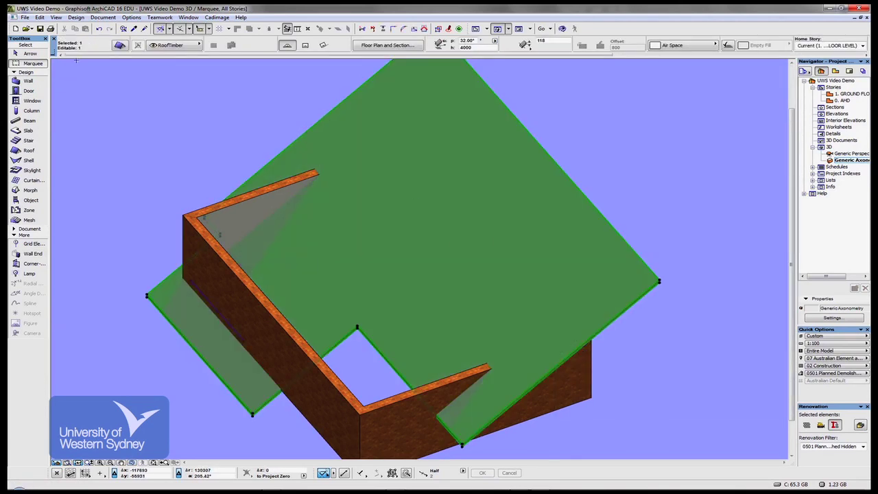
key(ctrl+t)
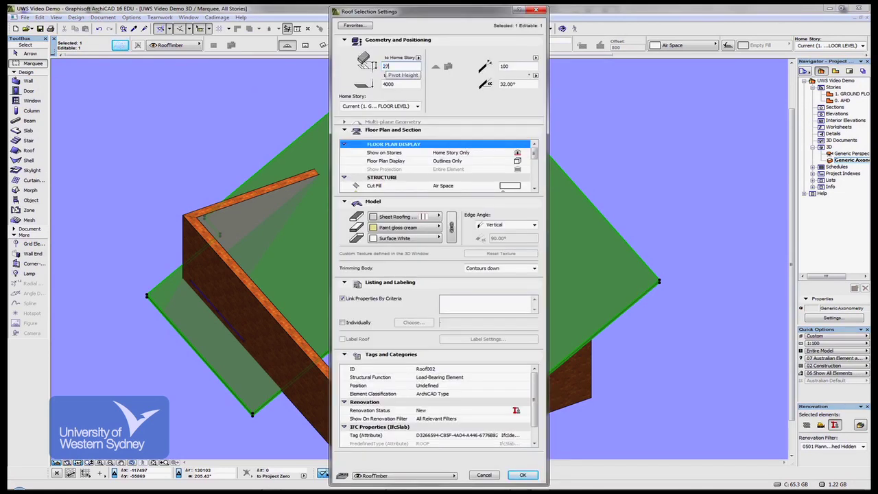
key(Return)
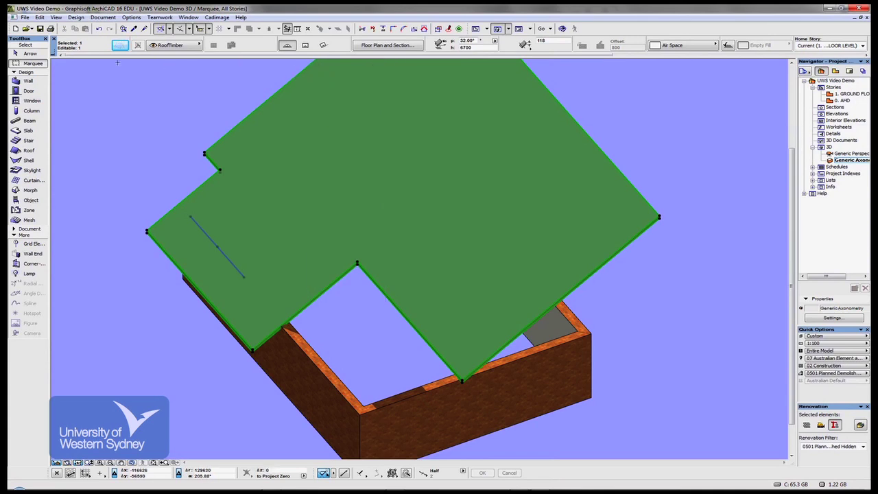
- Change the roof slope to 5° and orbit to view the low roof from another side
key(ctrl+t)
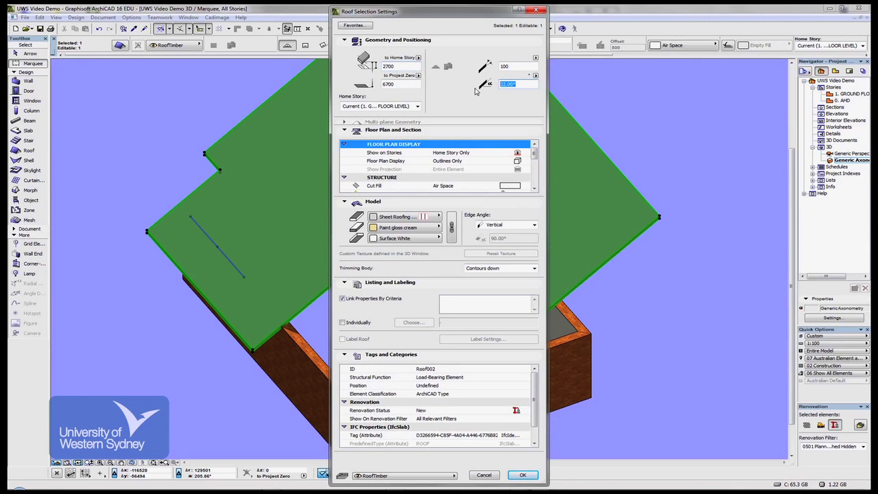
text(5)
key(Return)
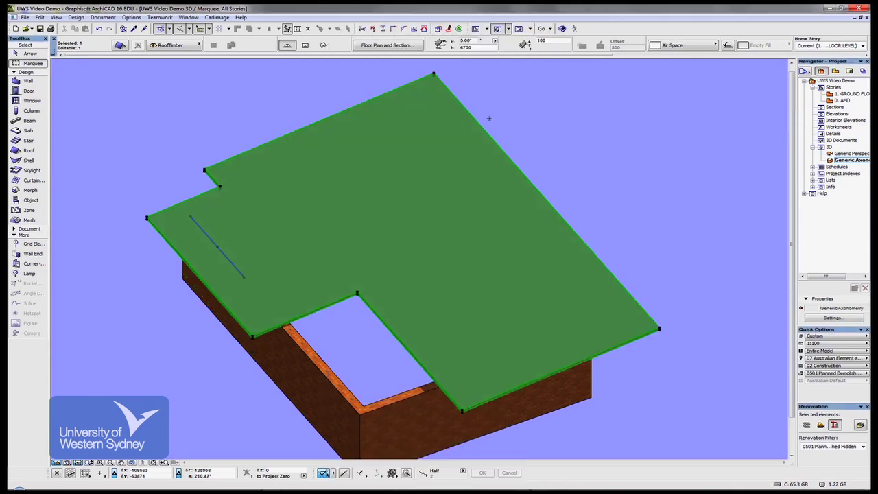
key(Escape)
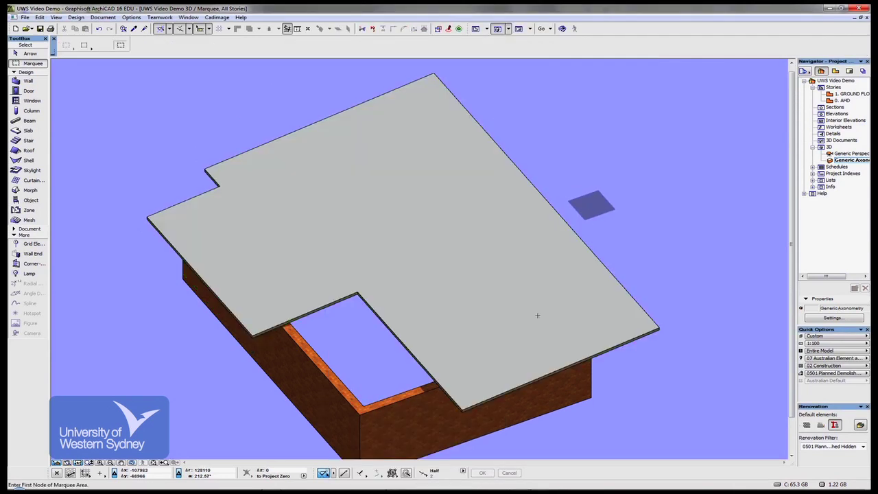
middle_drag(524, 336, 616, 267)
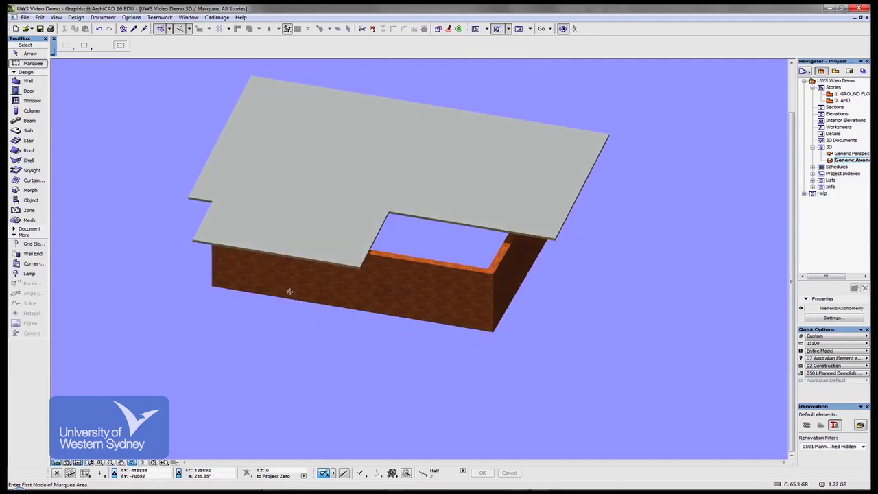
shift+middle_drag(290, 292, 238, 265)
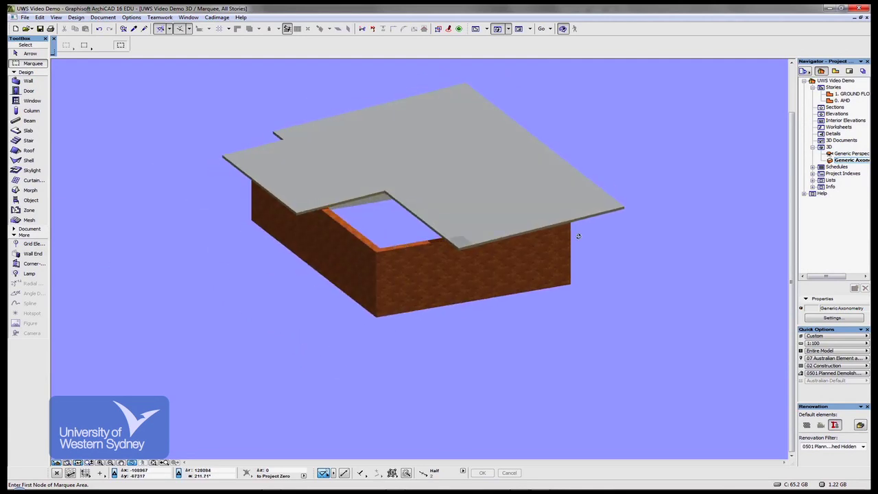